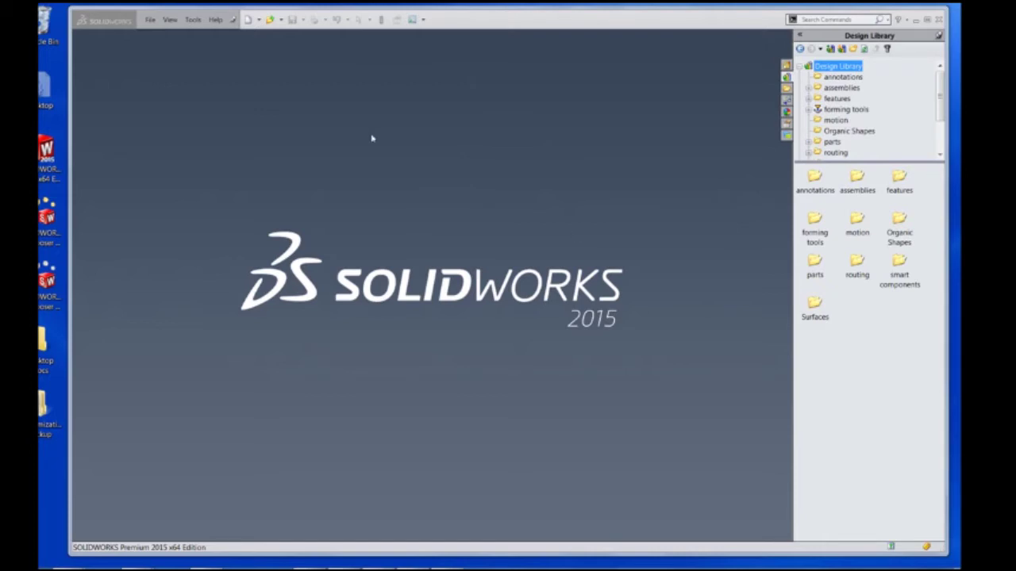
Preview the slottedplate, drawing sheet and Assemset1 templates in the New document dialog, then close it
left_click(259, 21)
left_click(265, 34)
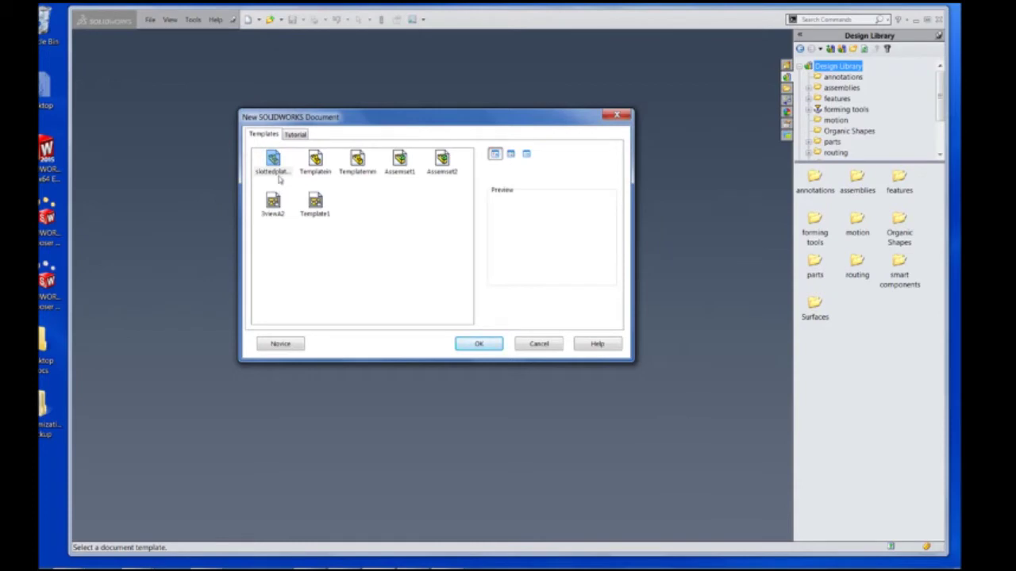
left_click(278, 178)
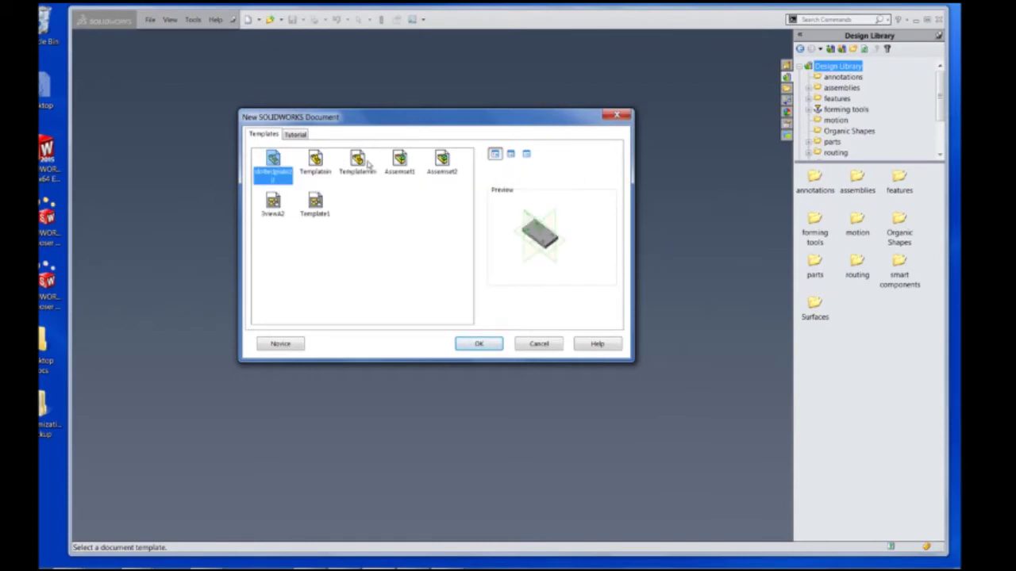
left_click(277, 211)
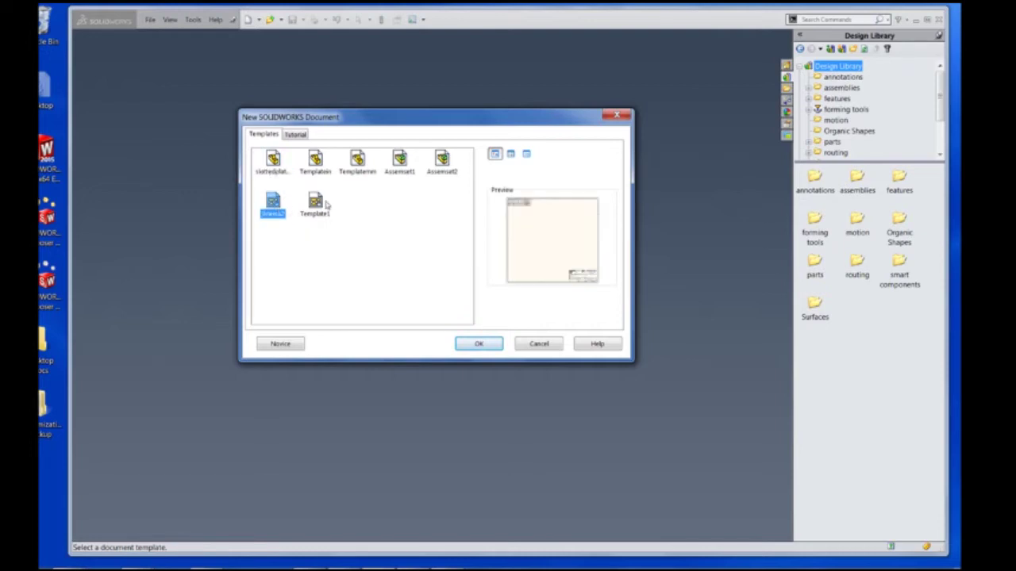
left_click(396, 163)
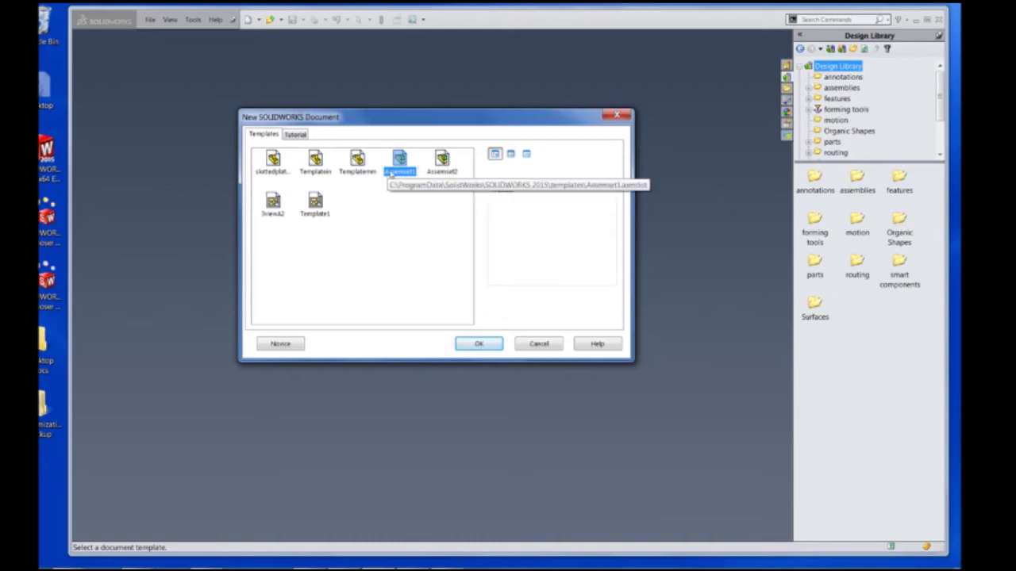
left_click(501, 347)
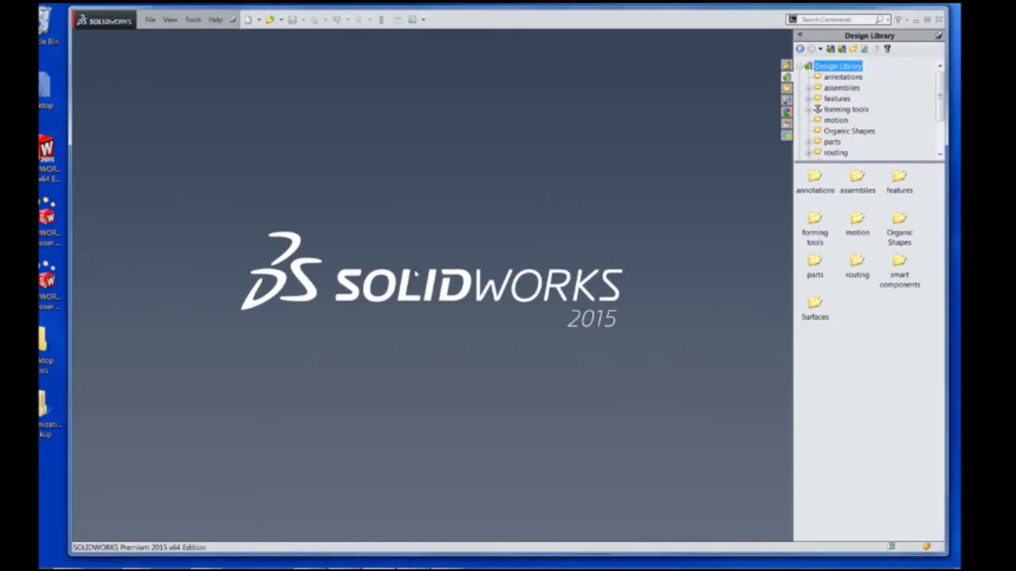
Open Local Disk (C:) in Windows Explorer
key("super+e")
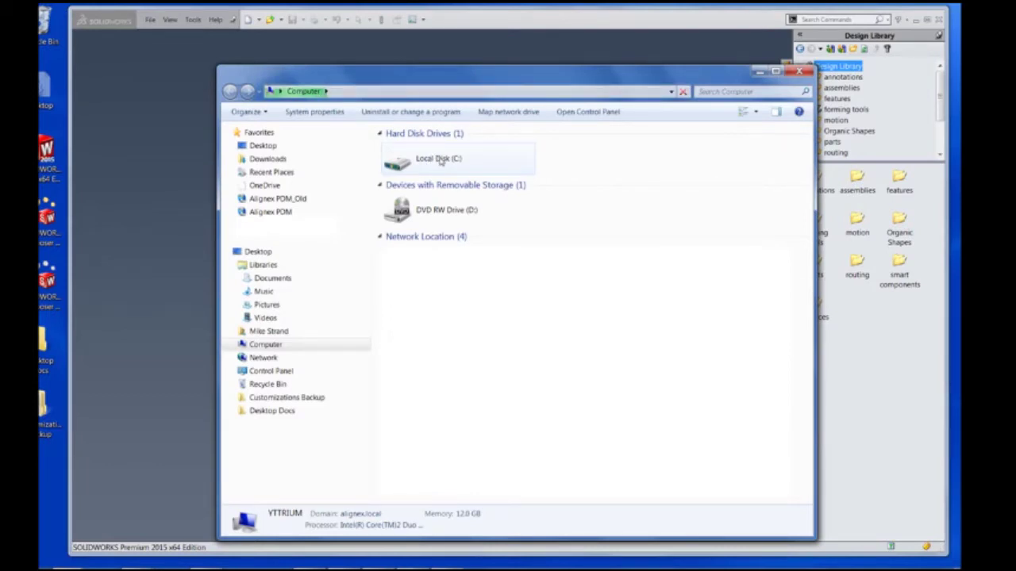
left_click(441, 161)
double_click(441, 160)
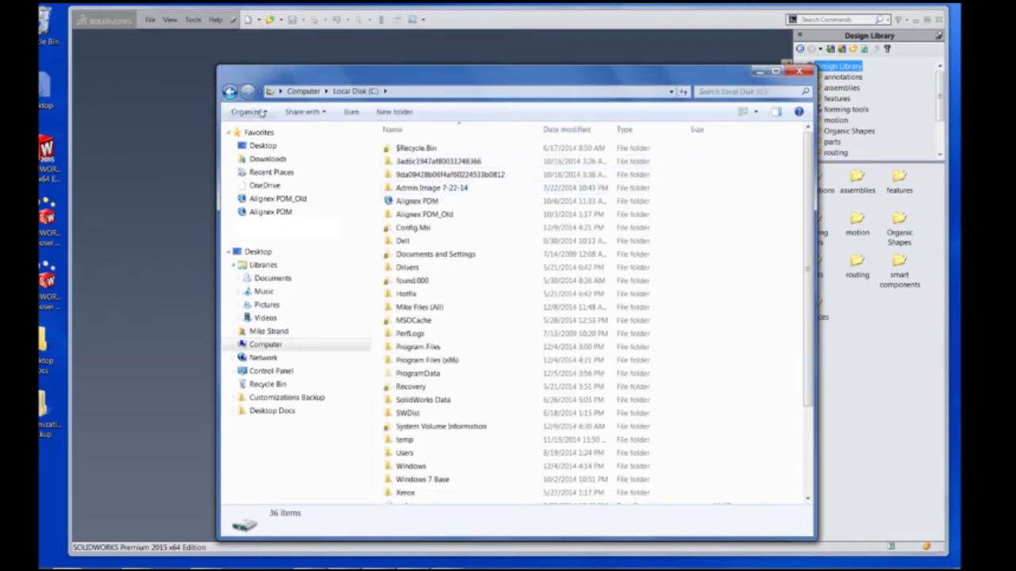
Turn on Show hidden files, folders, and drives in Folder Options and apply it
left_click(248, 112)
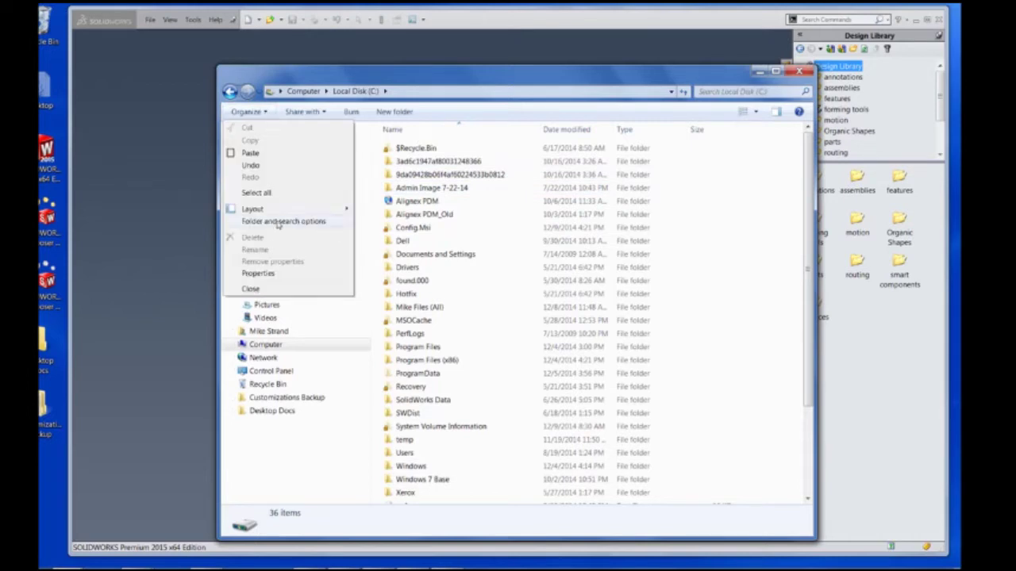
left_click(278, 222)
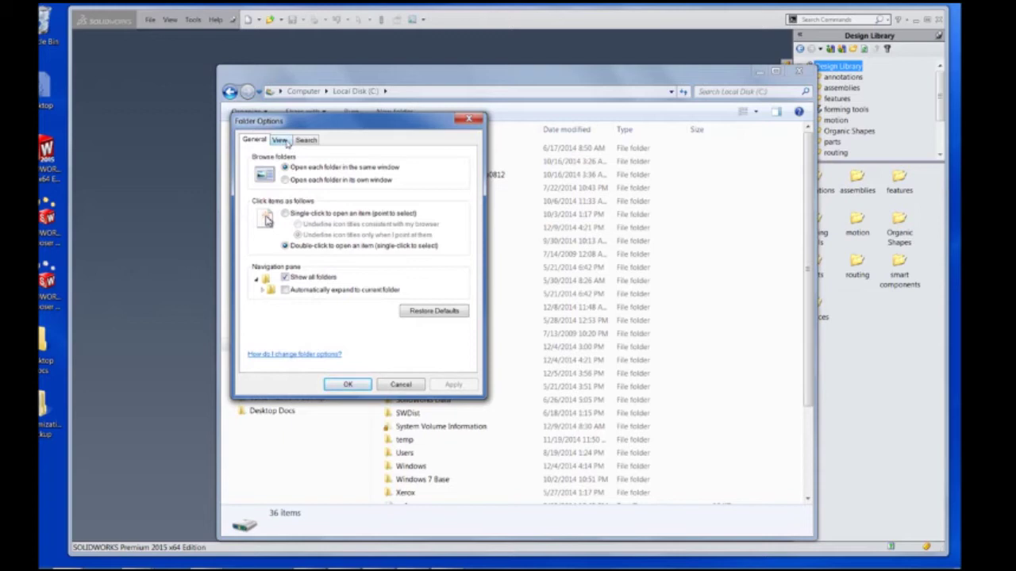
left_click(287, 141)
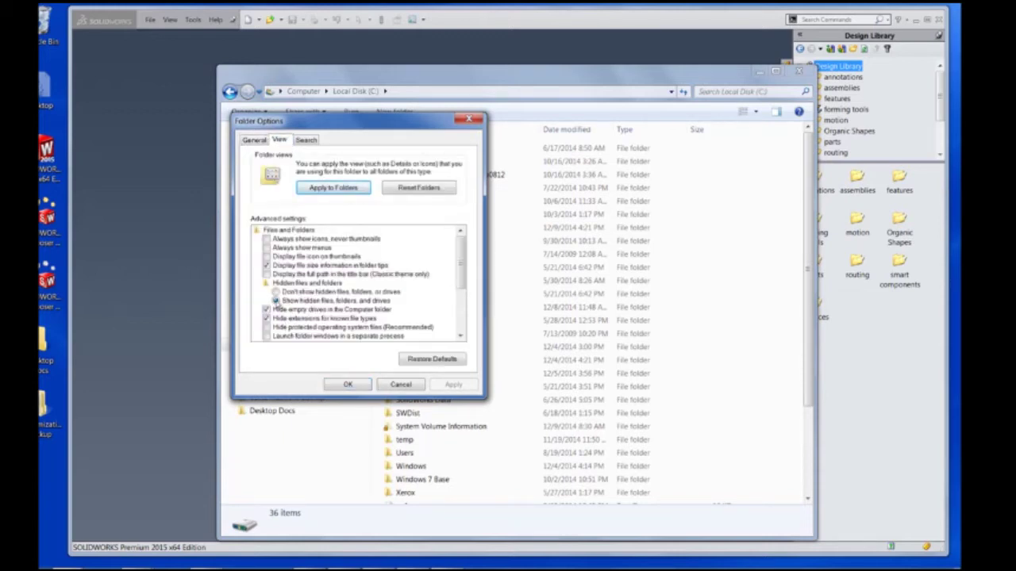
left_click(277, 302)
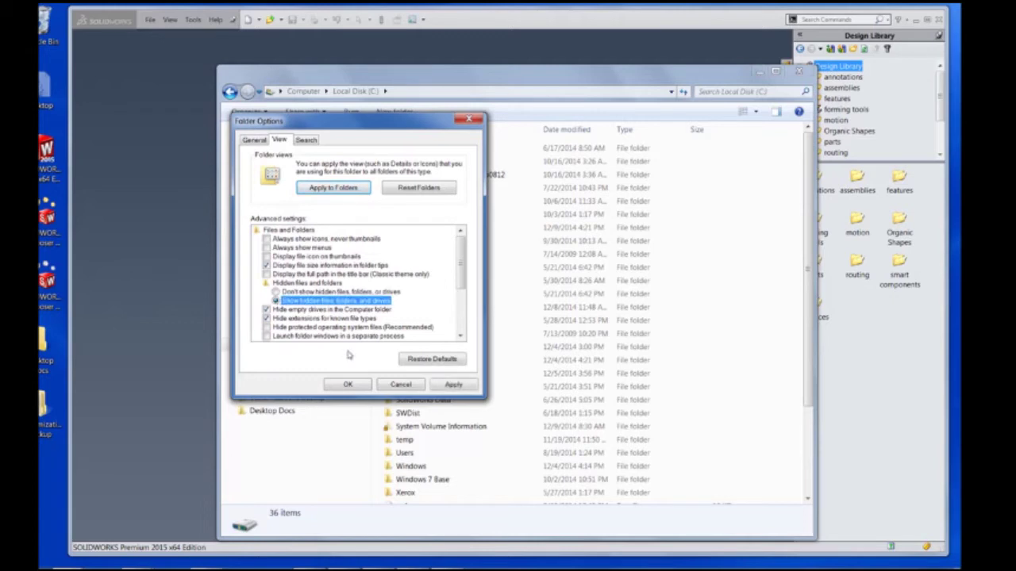
left_click(459, 388)
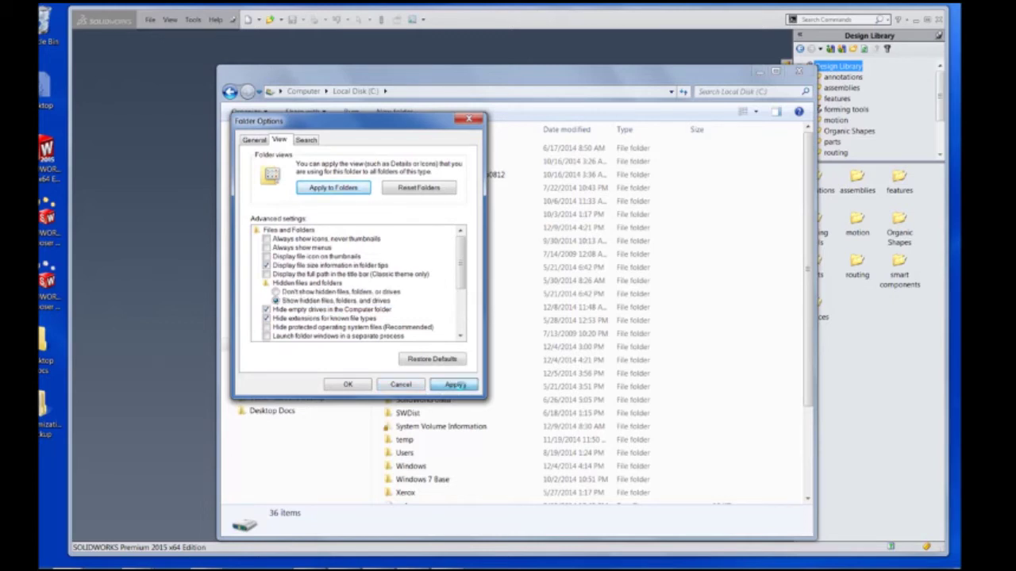
left_click(349, 385)
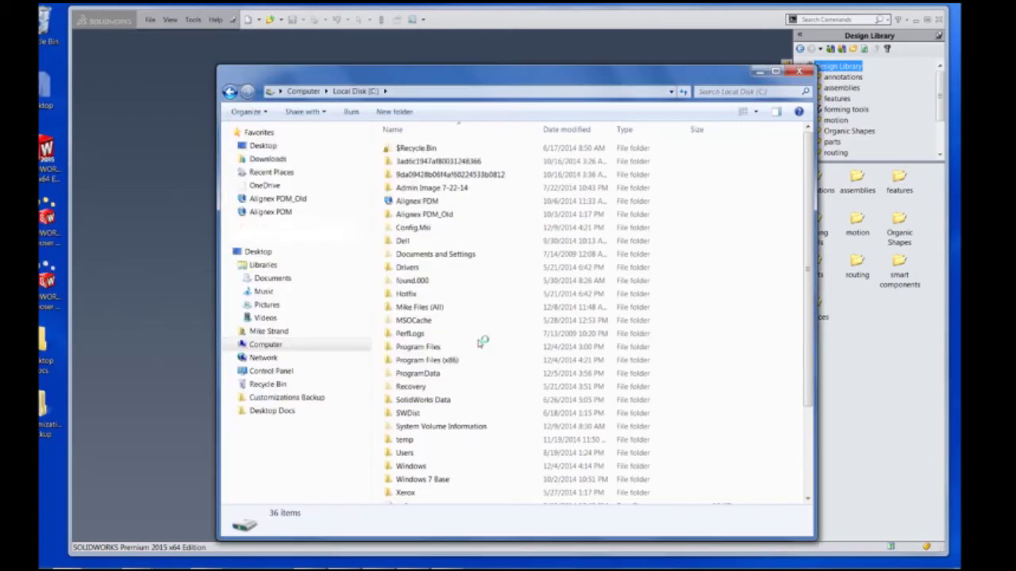
Go to ProgramData\SOLIDWORKS\SOLIDWORKS 2015 and copy the templates folder
double_click(453, 376)
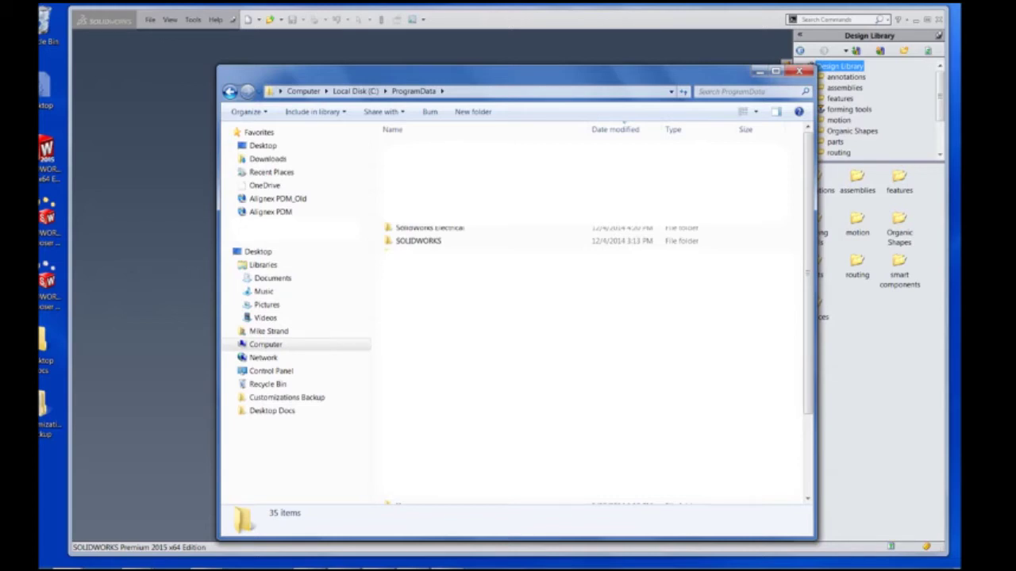
double_click(429, 240)
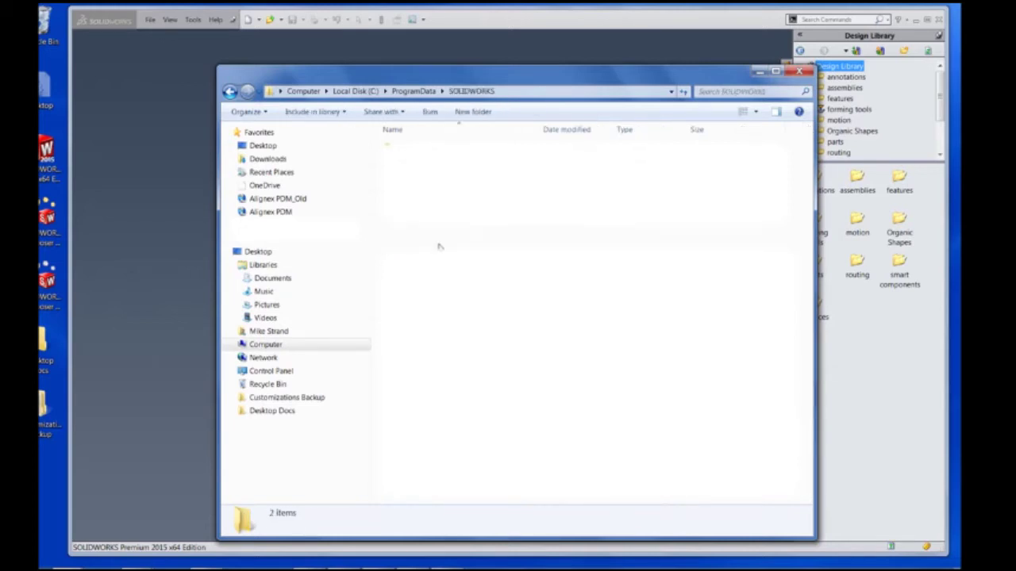
double_click(460, 163)
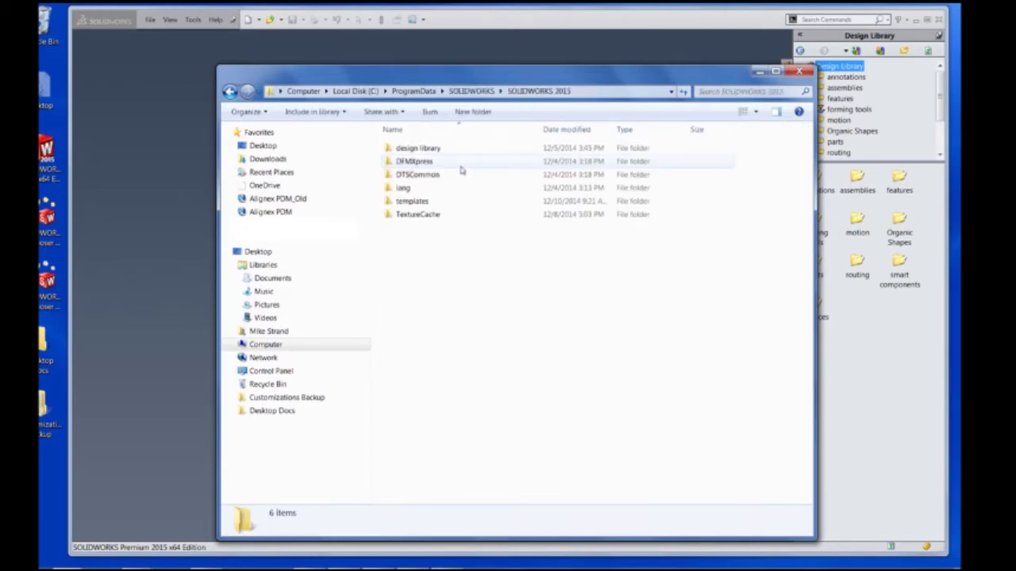
right_click(434, 204)
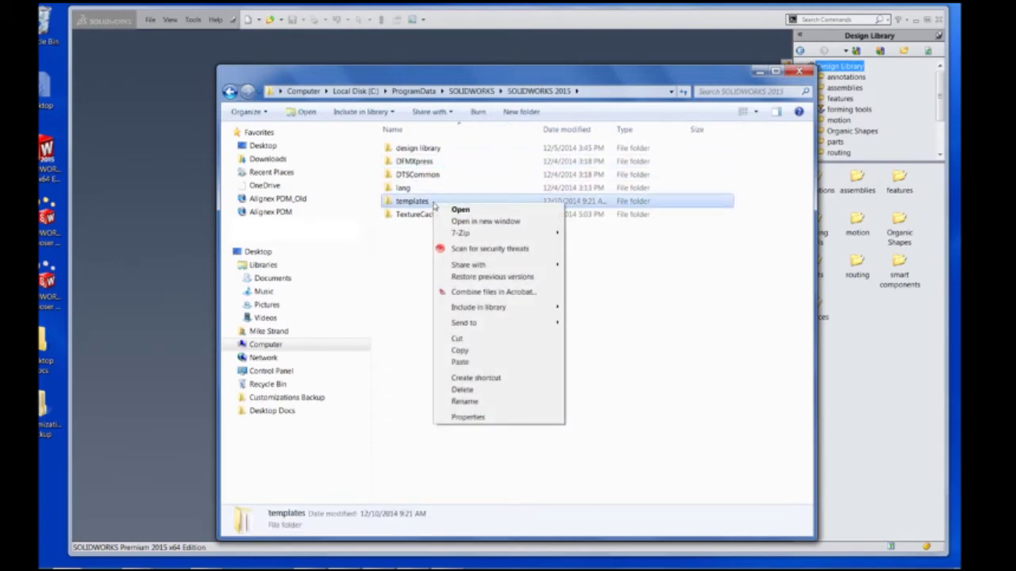
left_click(460, 350)
left_click(729, 136)
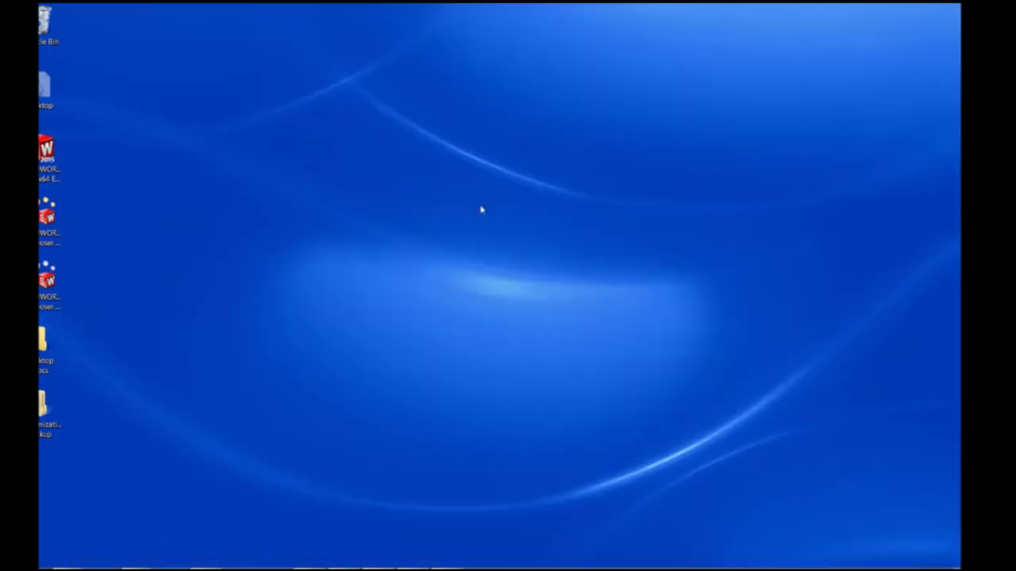
Create a new desktop folder named 'Backup Solidworks Custom'
right_click(438, 211)
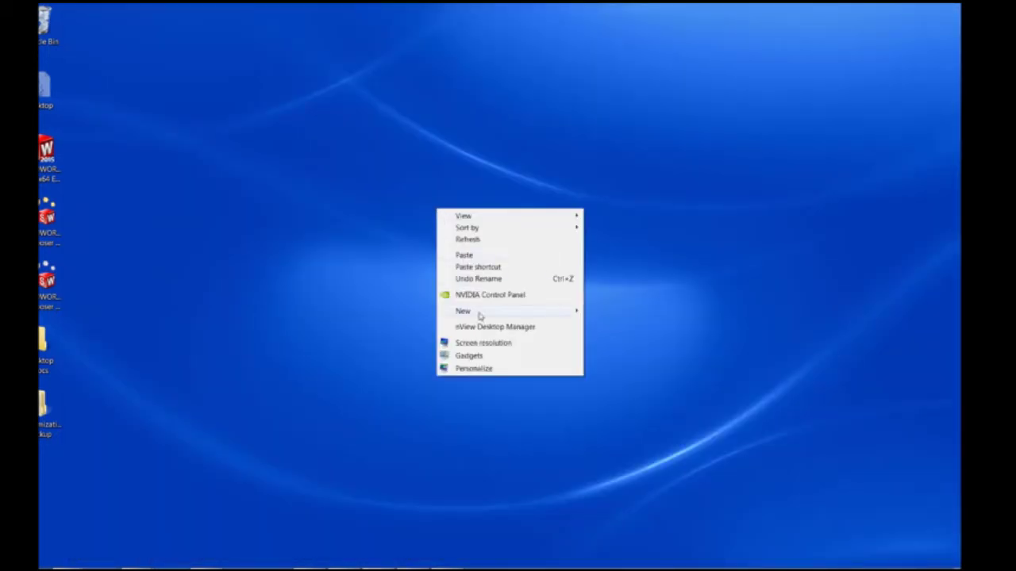
mouse_move(480, 316)
left_click(629, 315)
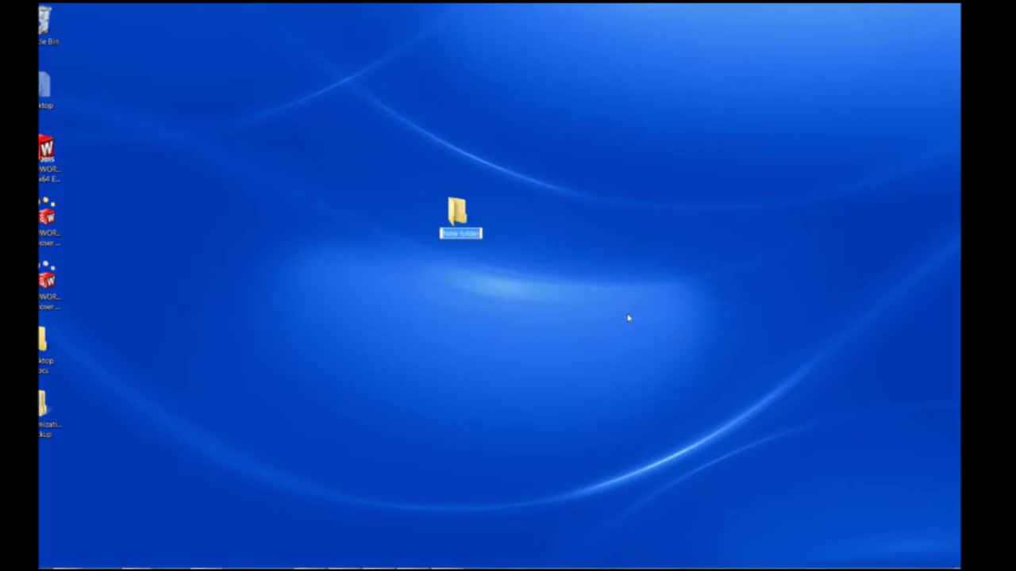
type("Backup Solidworks")
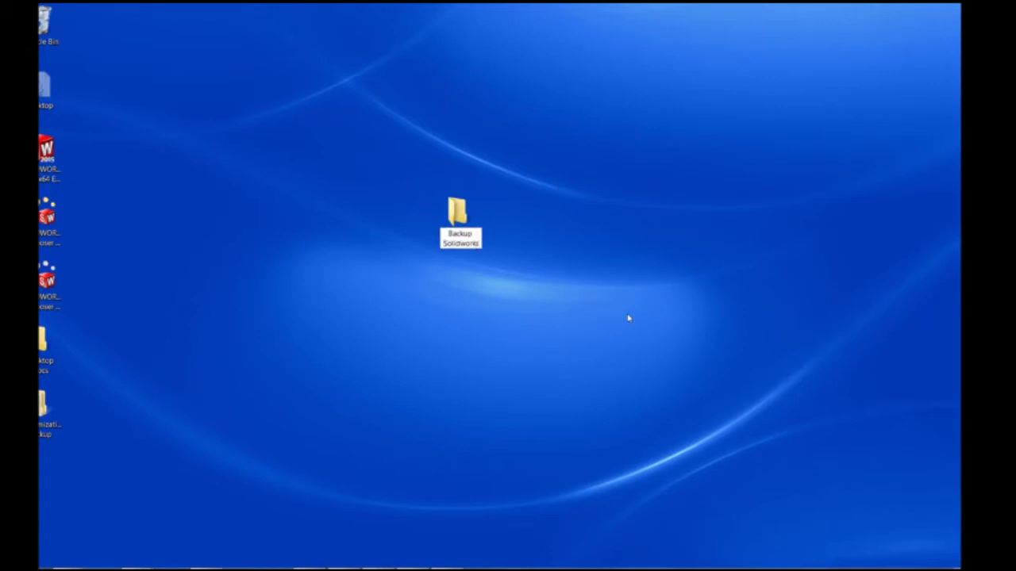
type(" Custom")
key("Return")
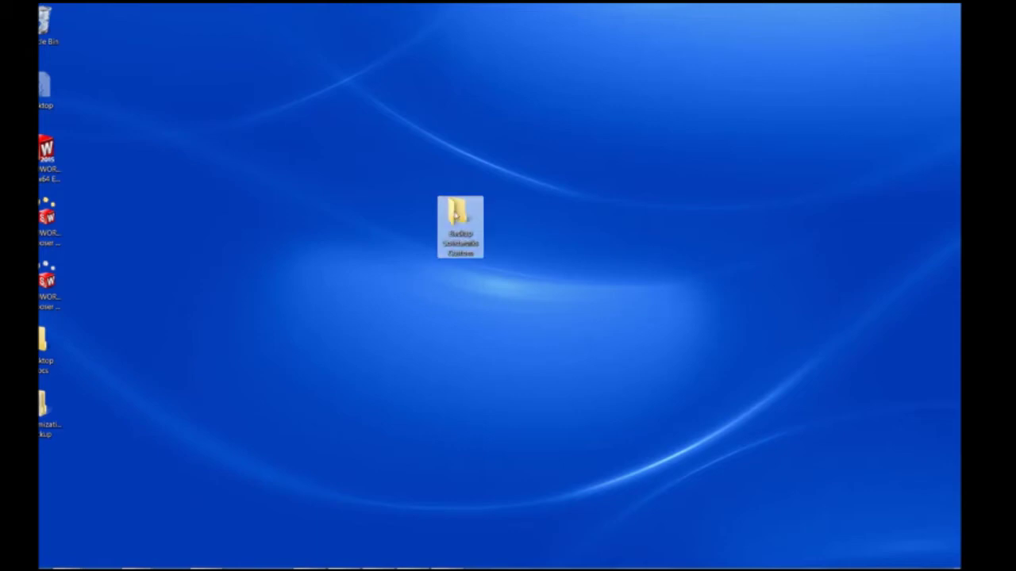
Paste the templates folder into Backup Solidworks Custom and close its window
double_click(459, 219)
right_click(458, 219)
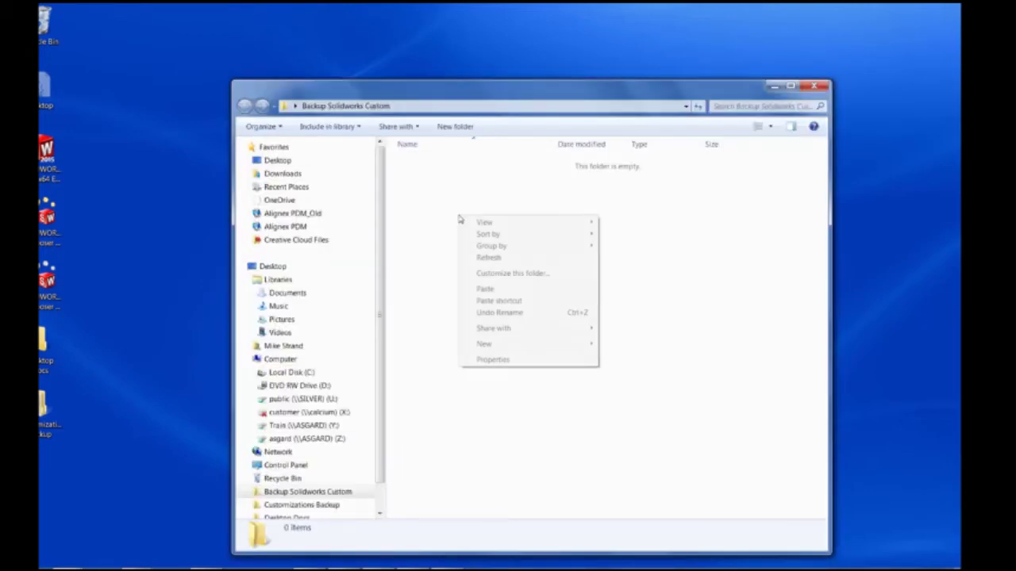
left_click(492, 289)
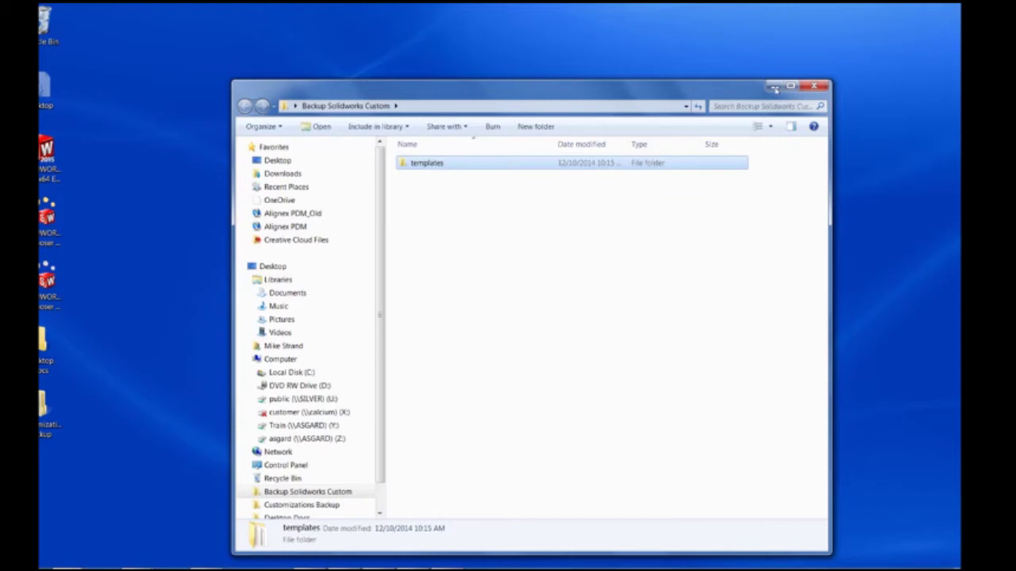
left_click(814, 85)
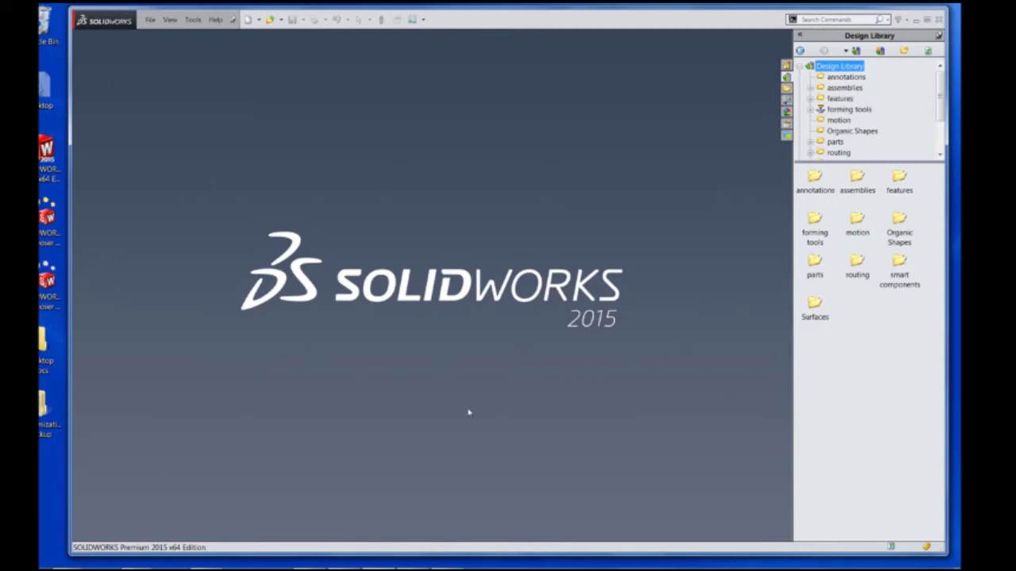
key("super+e")
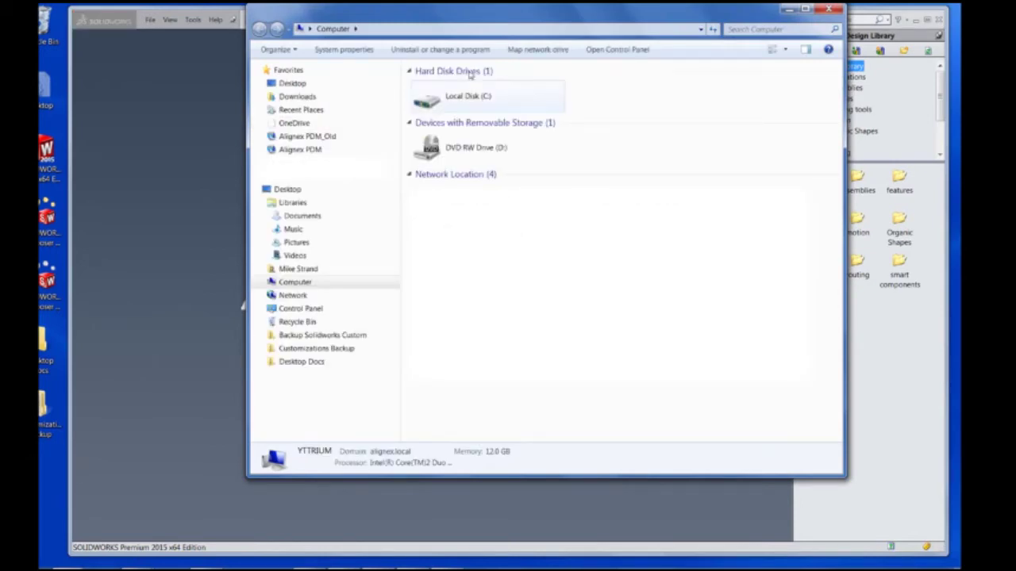
Copy the sheetformat folder from C:\ProgramData\SOLIDWORKS\SOLIDWORKS 2015\lang\english
double_click(456, 97)
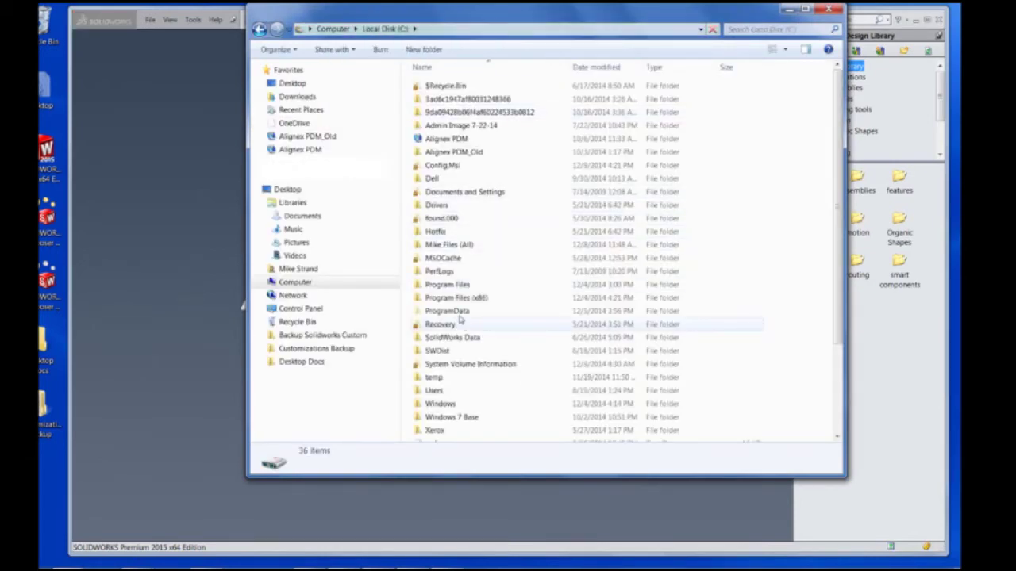
double_click(467, 313)
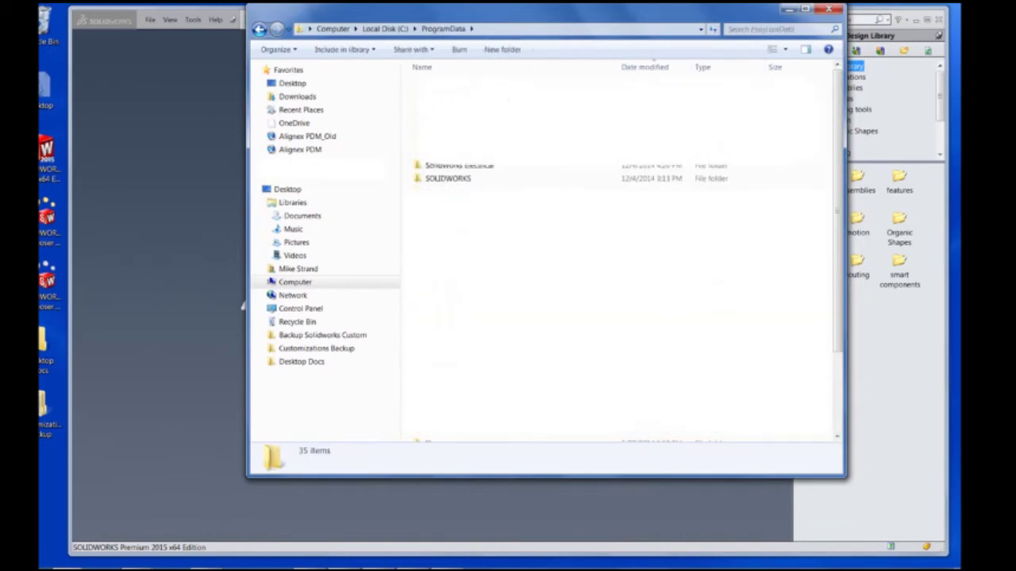
double_click(450, 179)
double_click(474, 99)
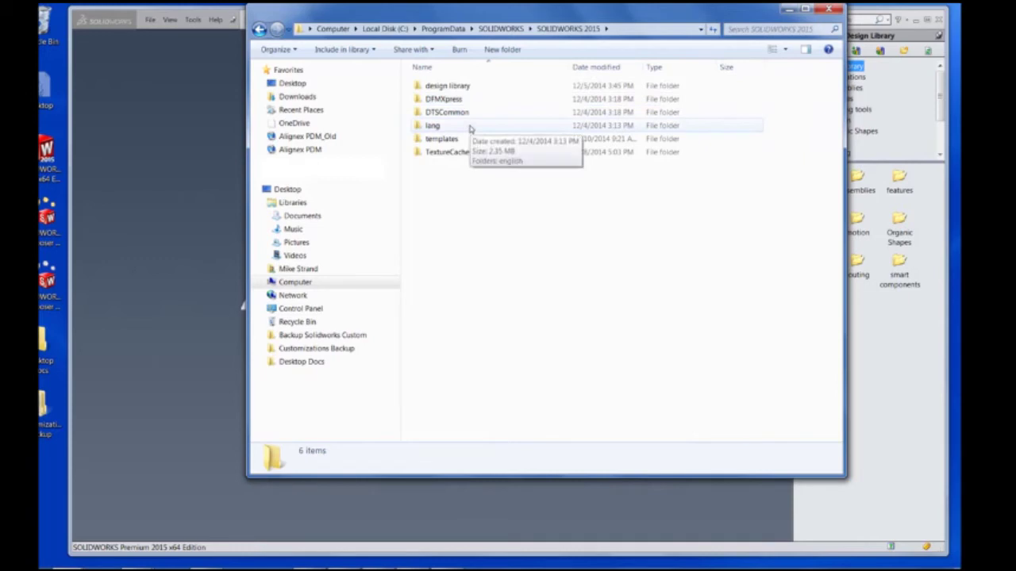
double_click(467, 127)
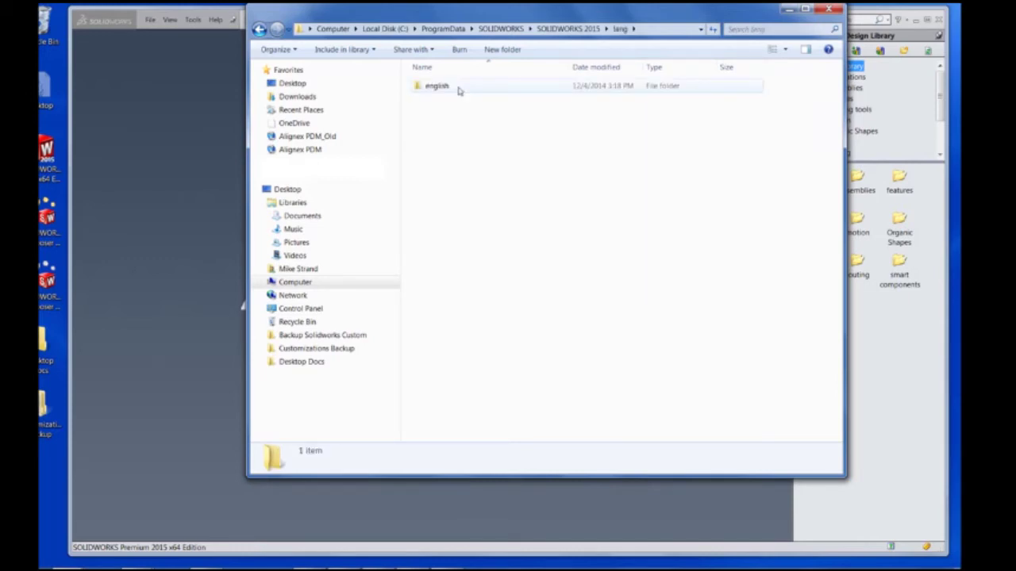
double_click(458, 87)
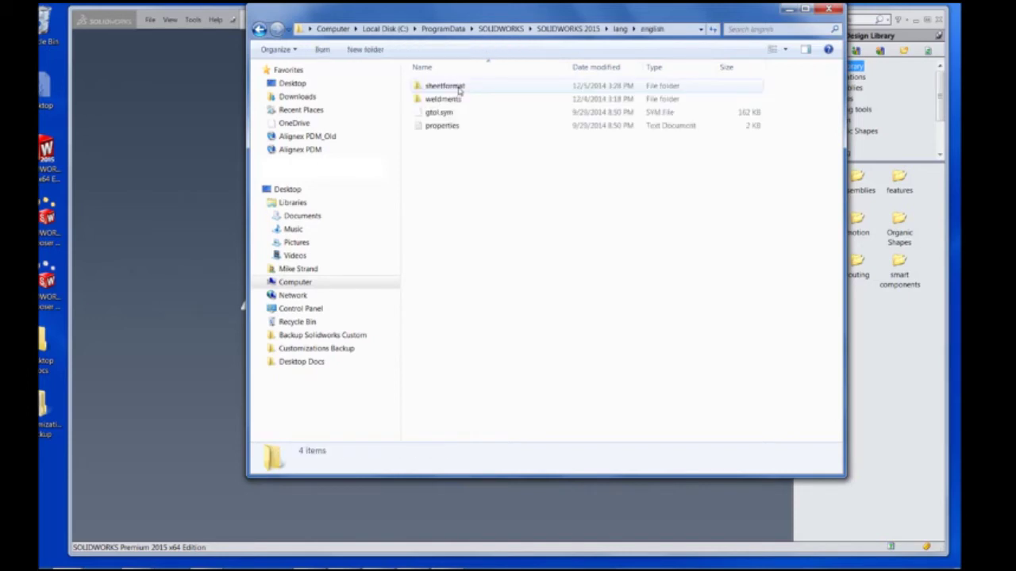
right_click(459, 89)
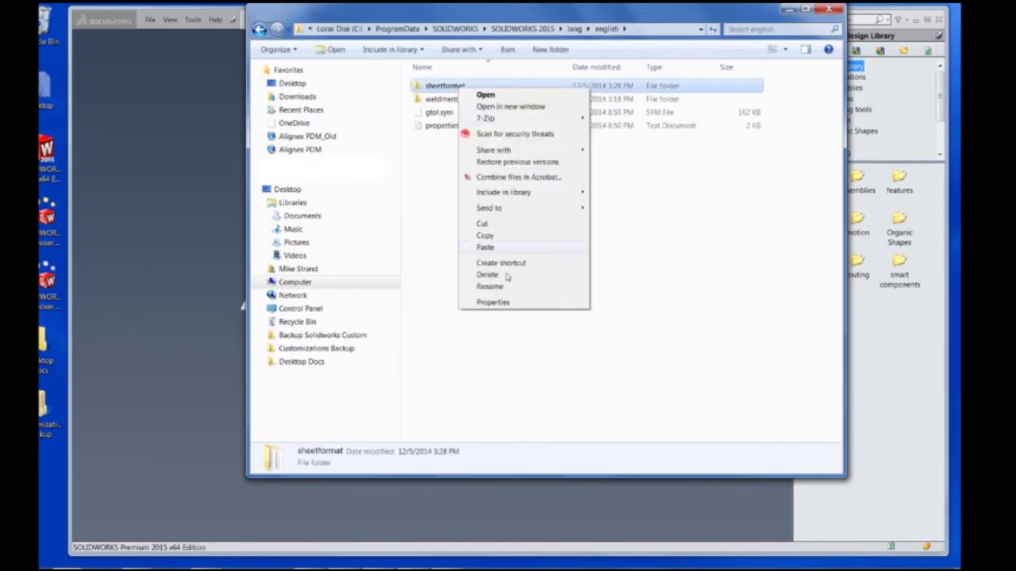
left_click(500, 237)
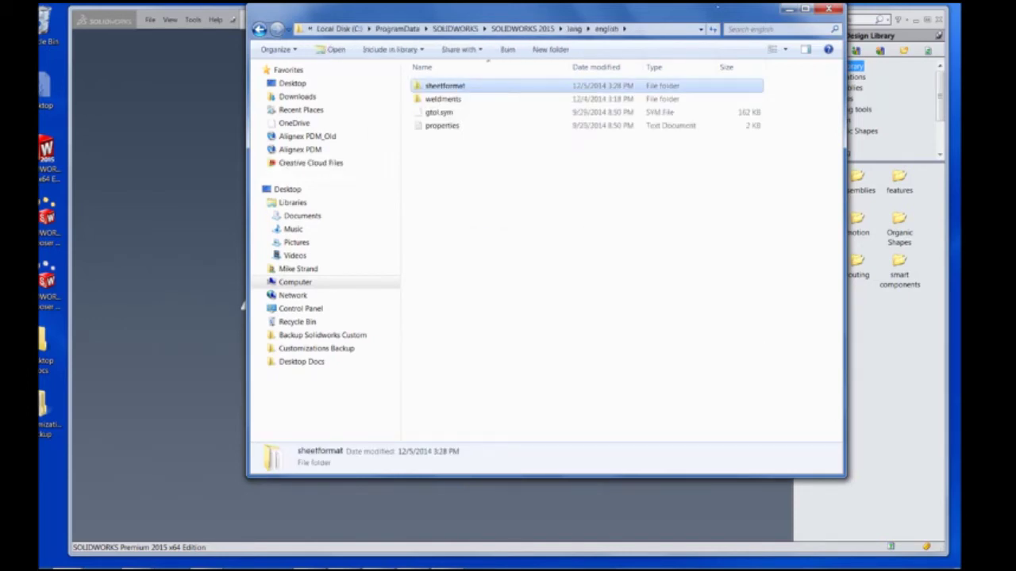
left_click(788, 9)
left_click(918, 21)
Paste sheetformat into Backup Solidworks Custom next to templates, then minimize the window
double_click(458, 220)
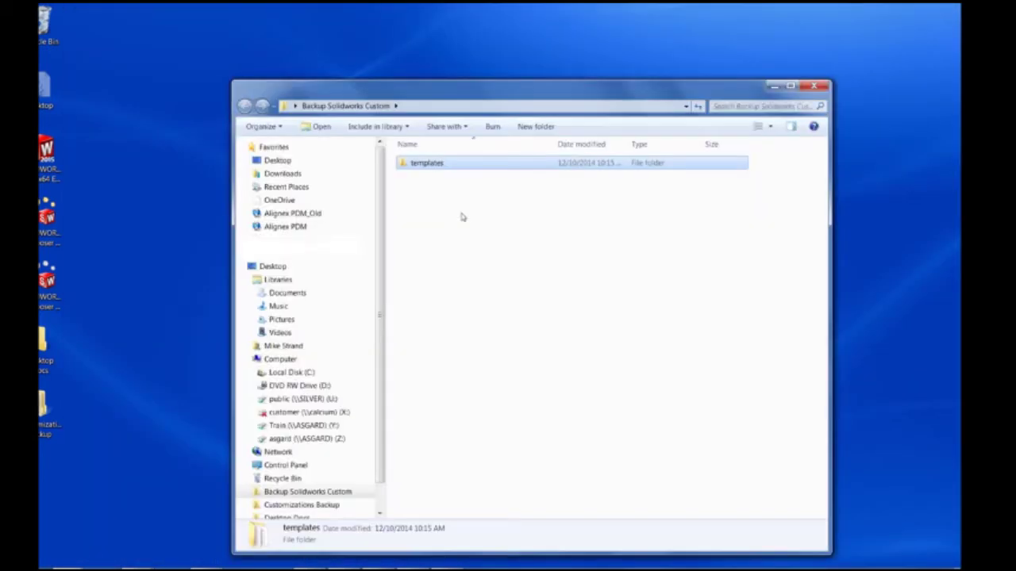
right_click(466, 228)
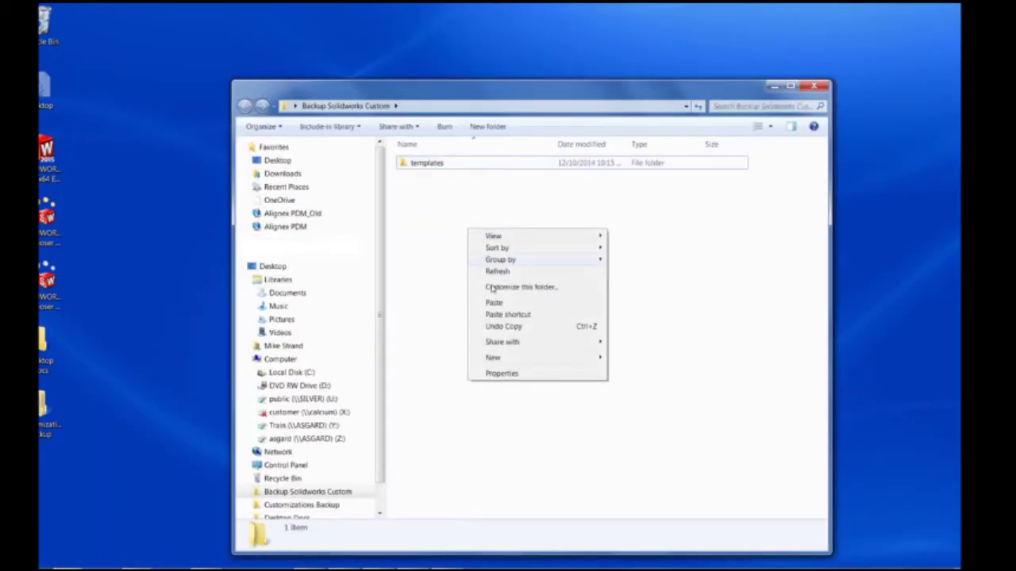
left_click(492, 304)
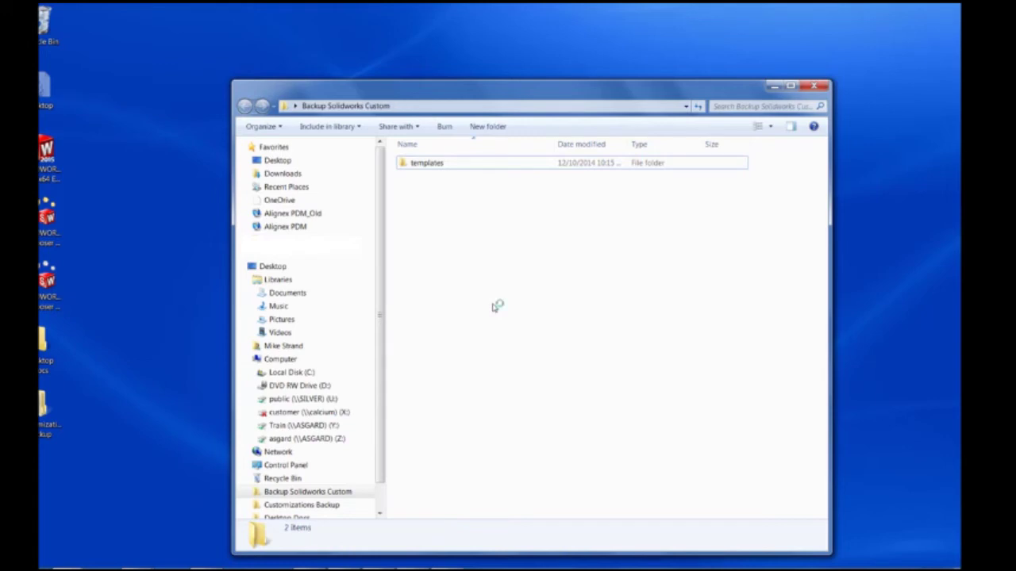
left_click_drag(526, 94, 524, 70)
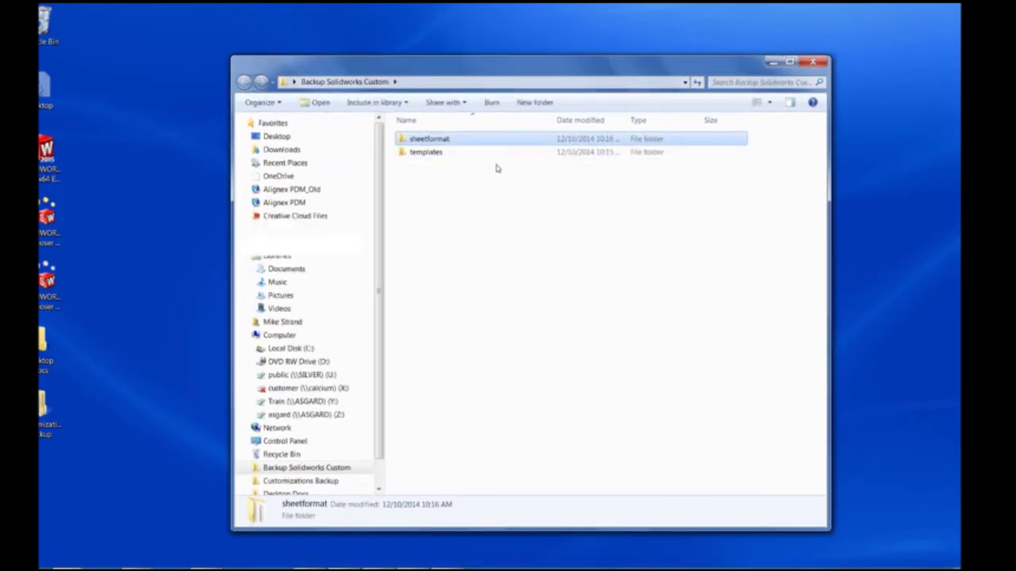
left_click_drag(510, 66, 514, 97)
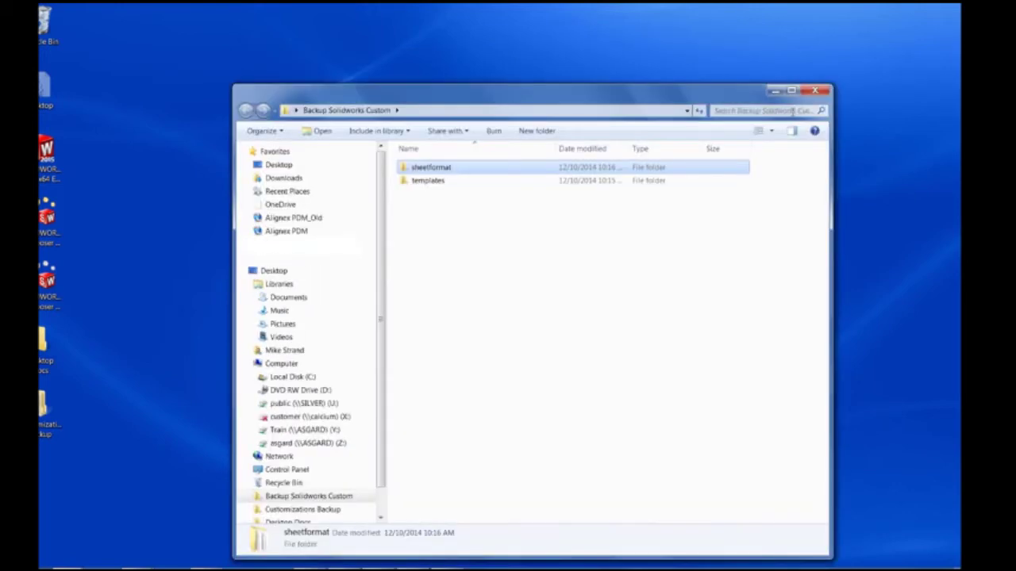
left_click(775, 90)
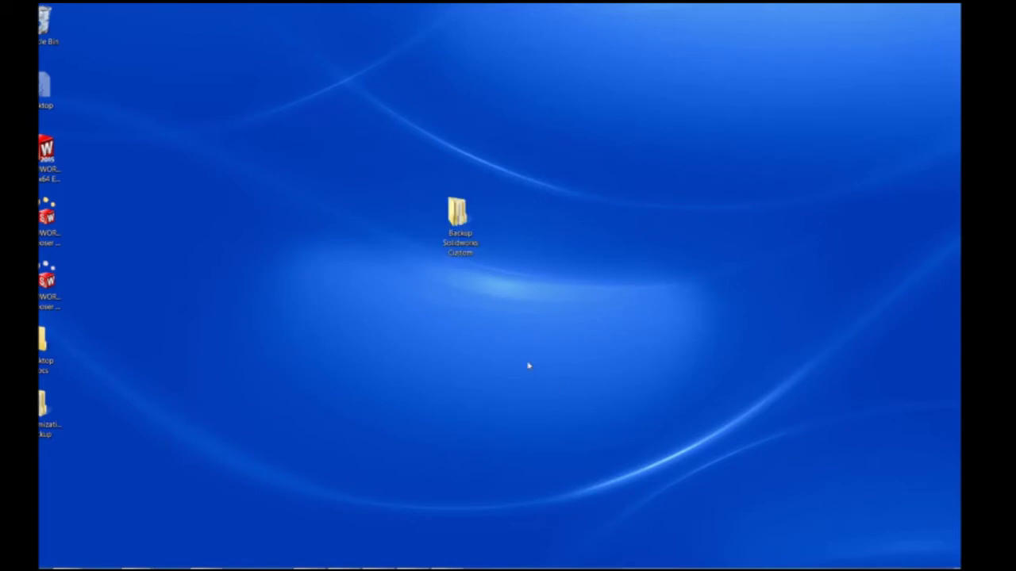
mouse_move(377, 568)
Copy the english folder from C:\Program Files\SolidWorks Corp\SOLIDWORKS\lang
key("super+e")
double_click(483, 104)
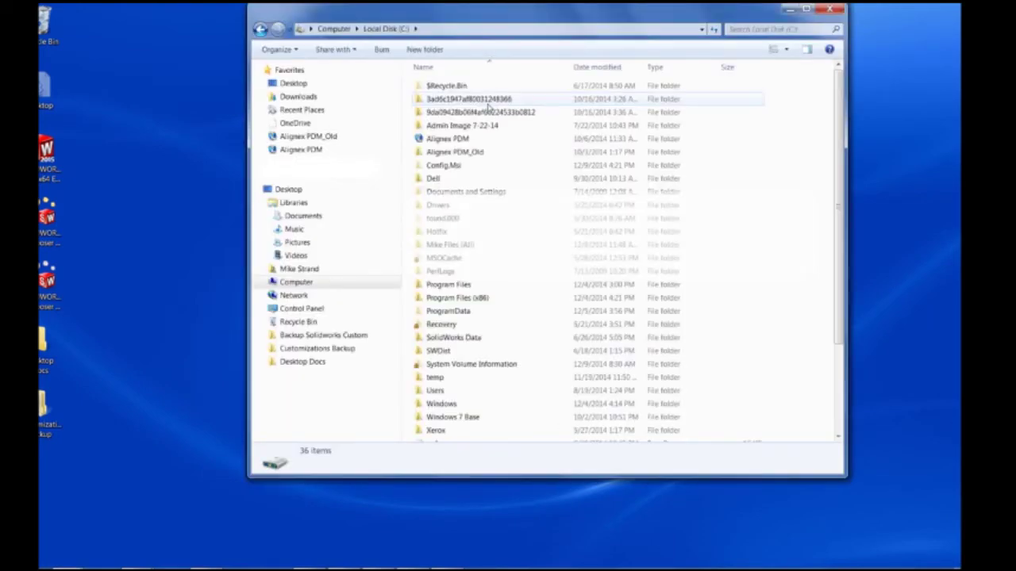
double_click(472, 288)
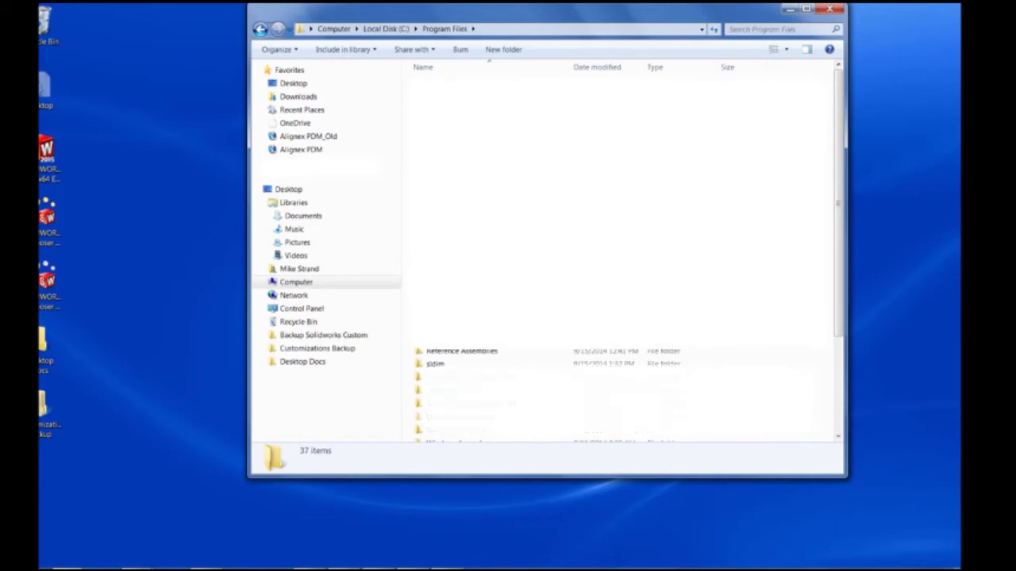
scroll(619, 254, "down", 2)
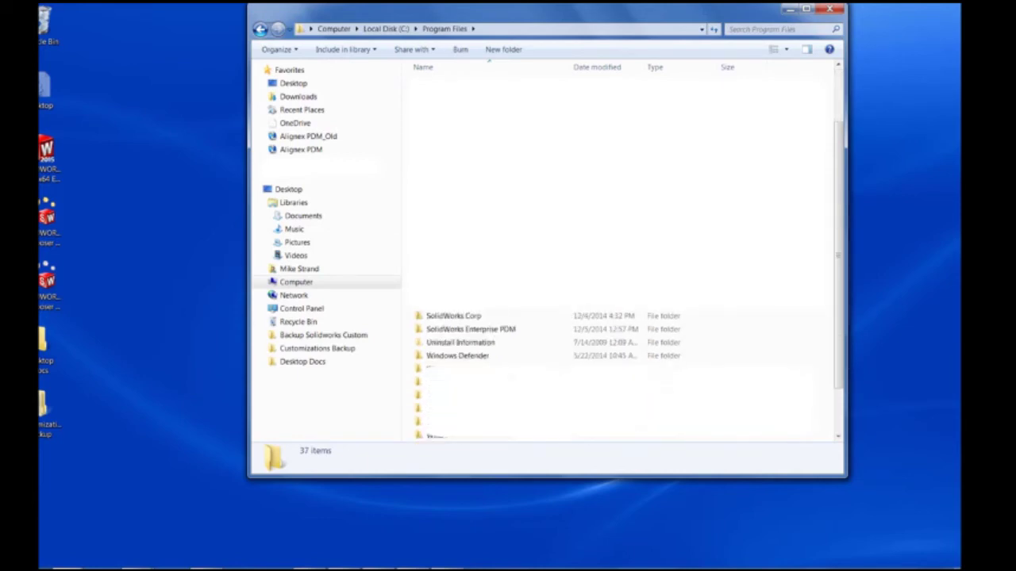
double_click(474, 318)
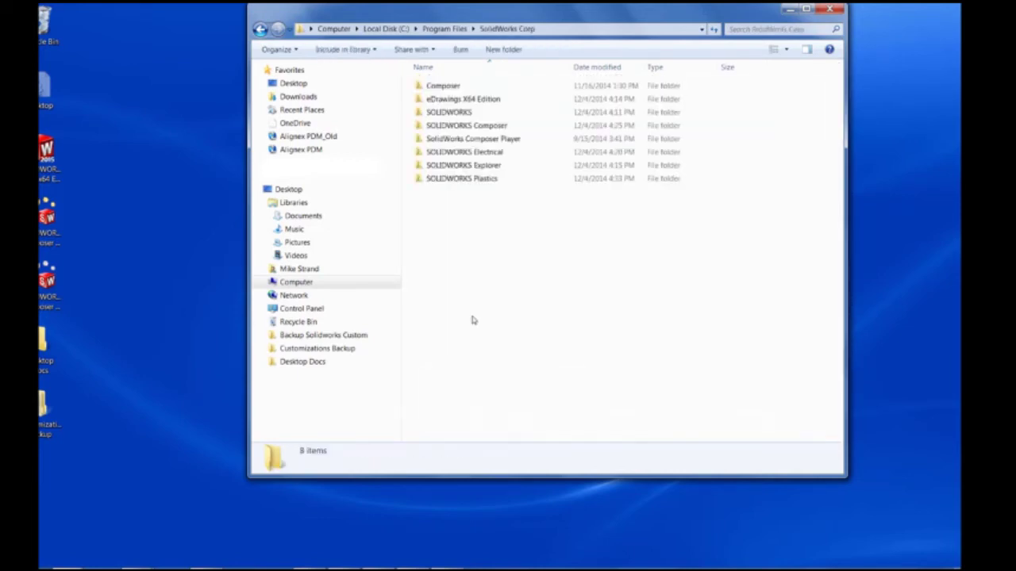
double_click(467, 112)
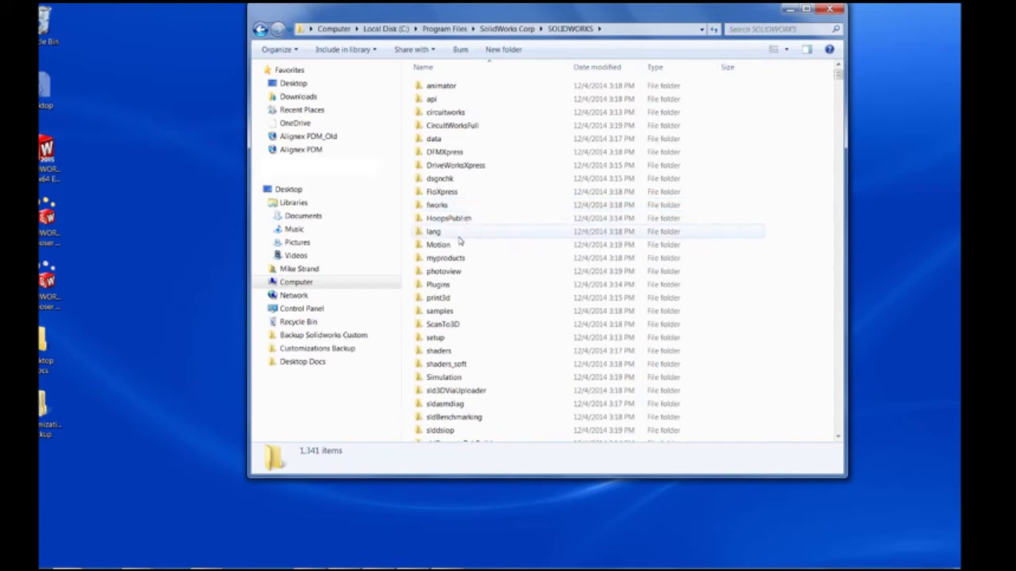
double_click(459, 231)
left_click(465, 127)
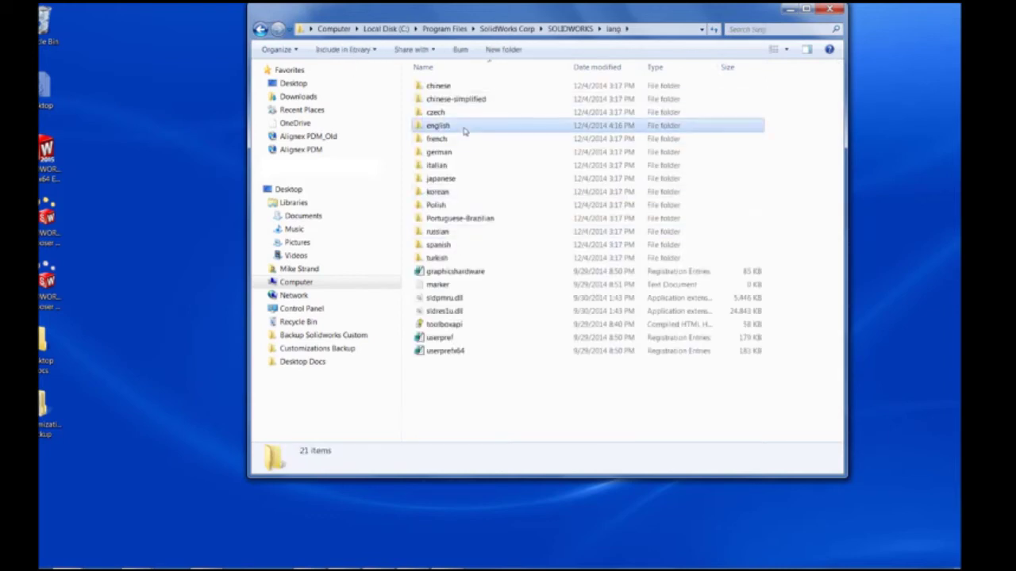
right_click(465, 130)
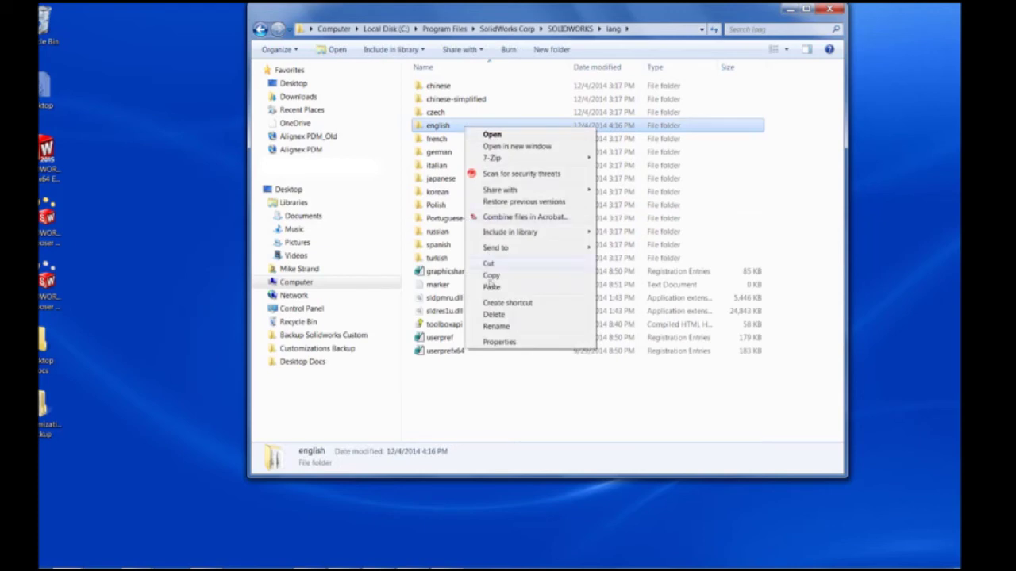
left_click(493, 280)
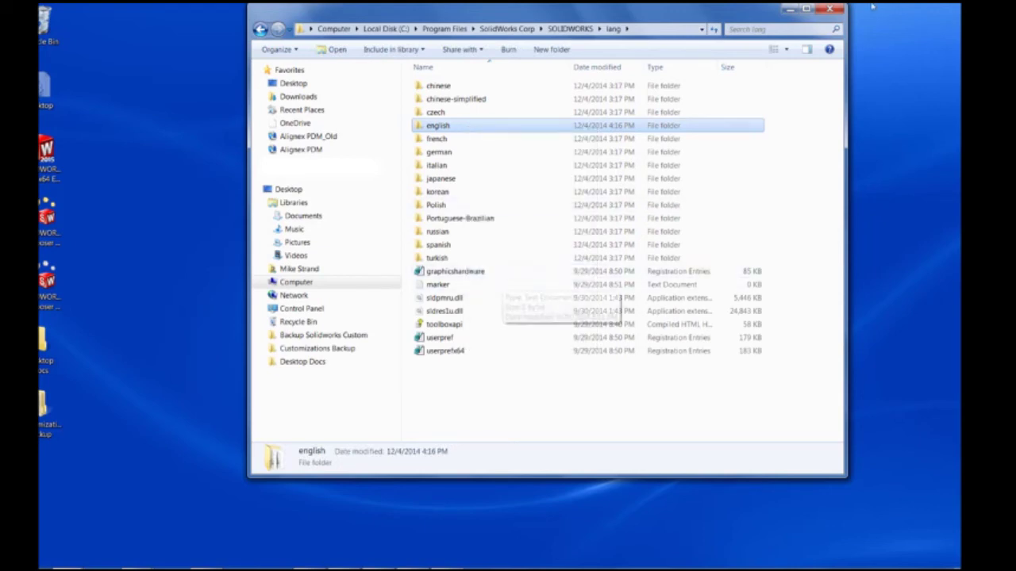
Paste the english folder into Backup Solidworks Custom
left_click(789, 10)
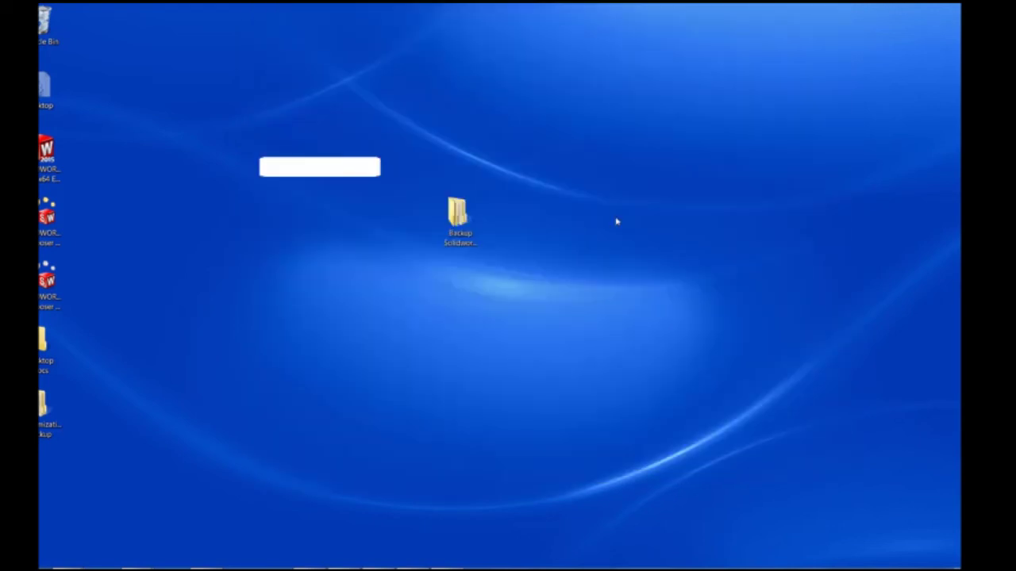
double_click(470, 228)
right_click(459, 234)
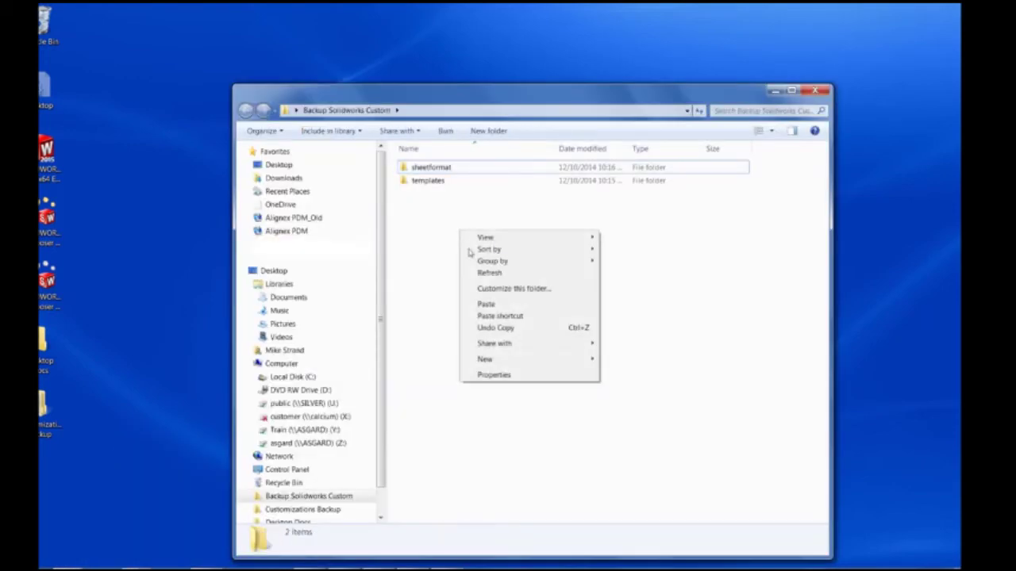
left_click(487, 307)
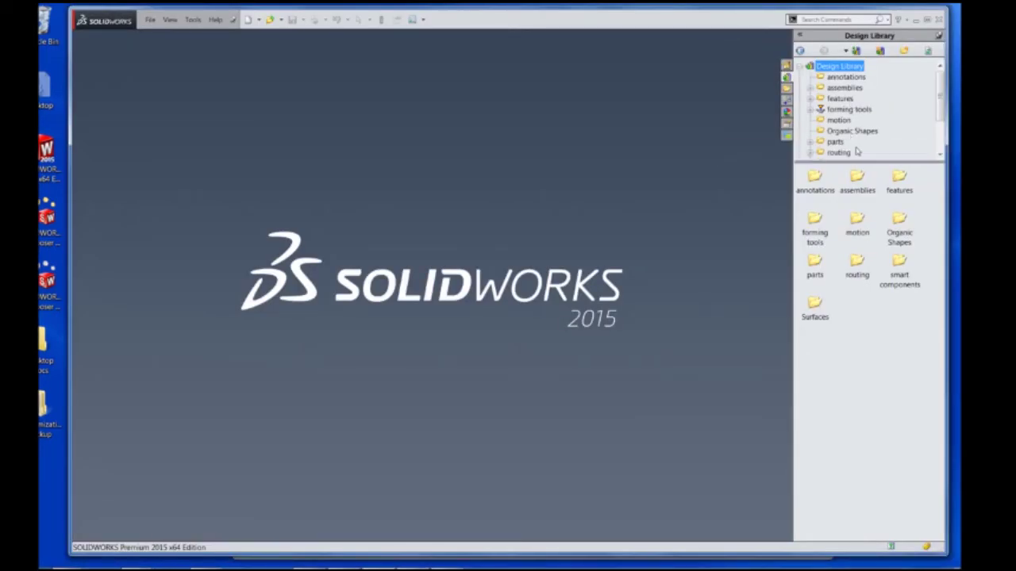
Browse the Design Library tree to parts, then its Surfaces folder
left_click_drag(940, 100, 940, 121)
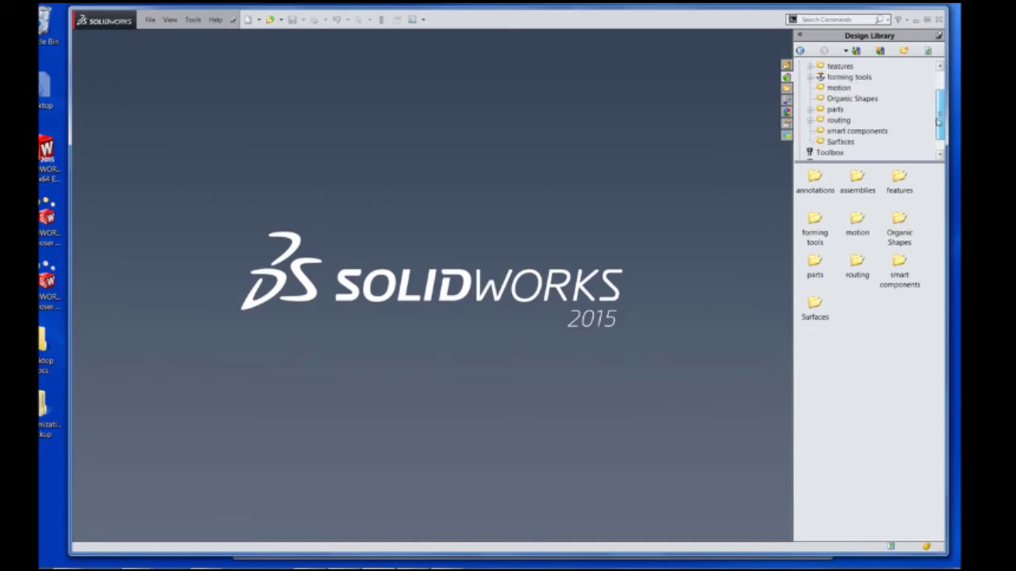
left_click(843, 110)
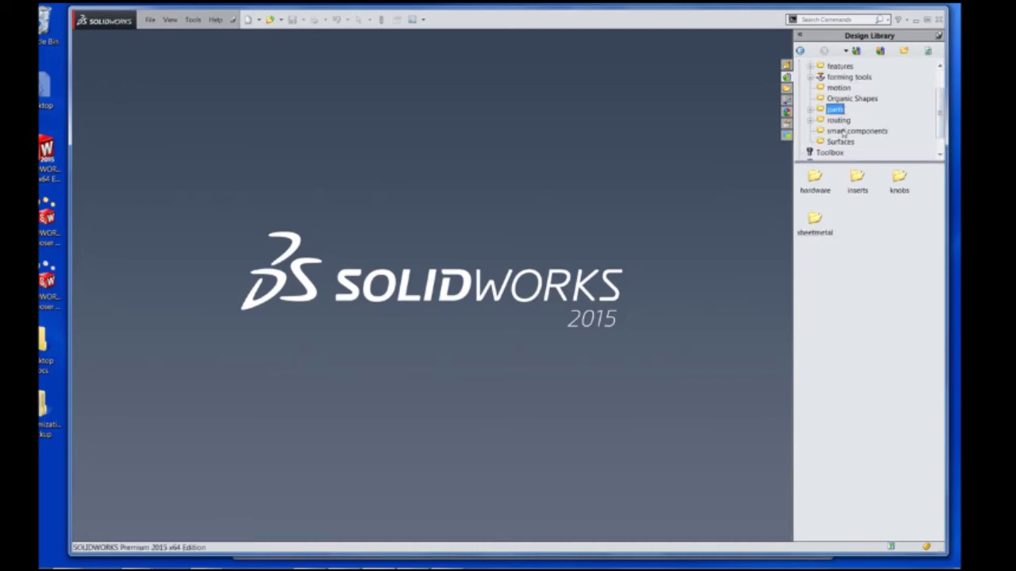
left_click(843, 142)
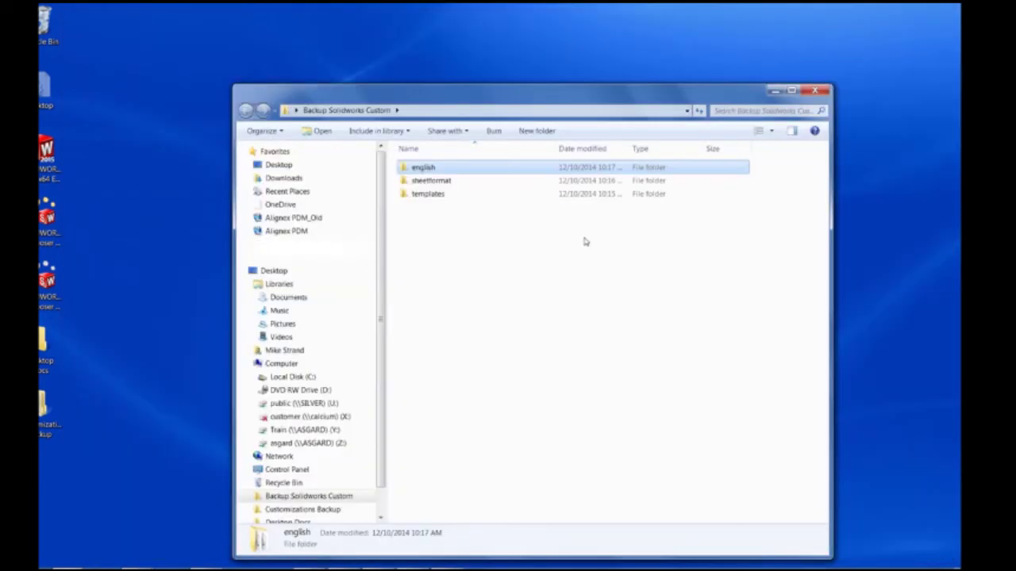
Copy the design library folder from C:\ProgramData\SOLIDWORKS\SOLIDWORKS 2015
left_click(584, 243)
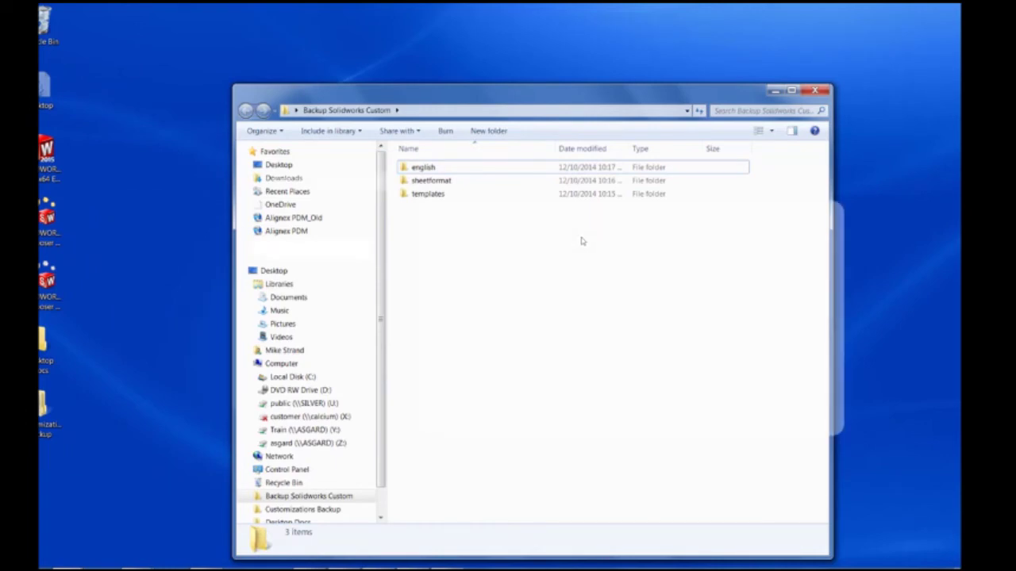
key("super+e")
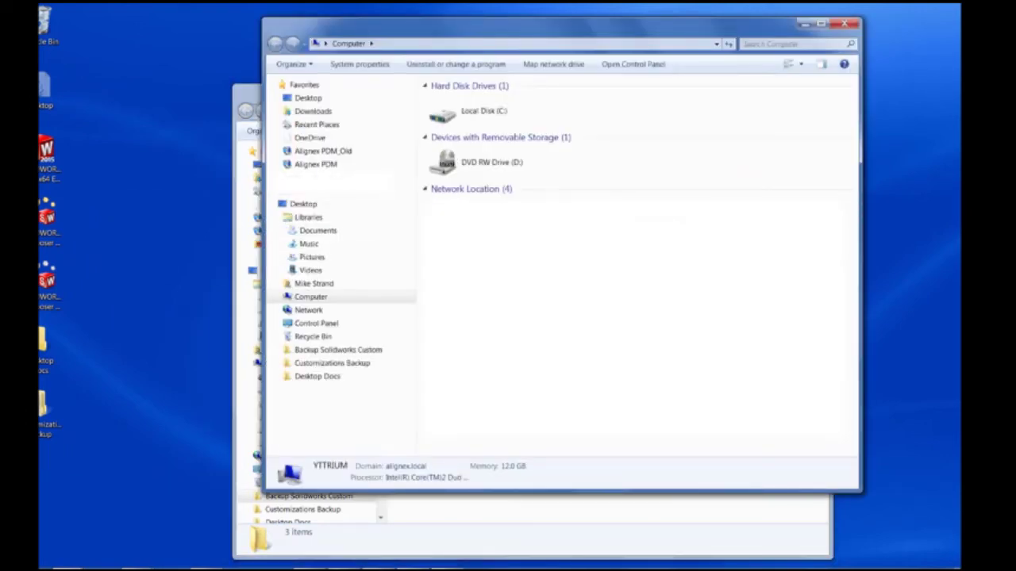
double_click(479, 116)
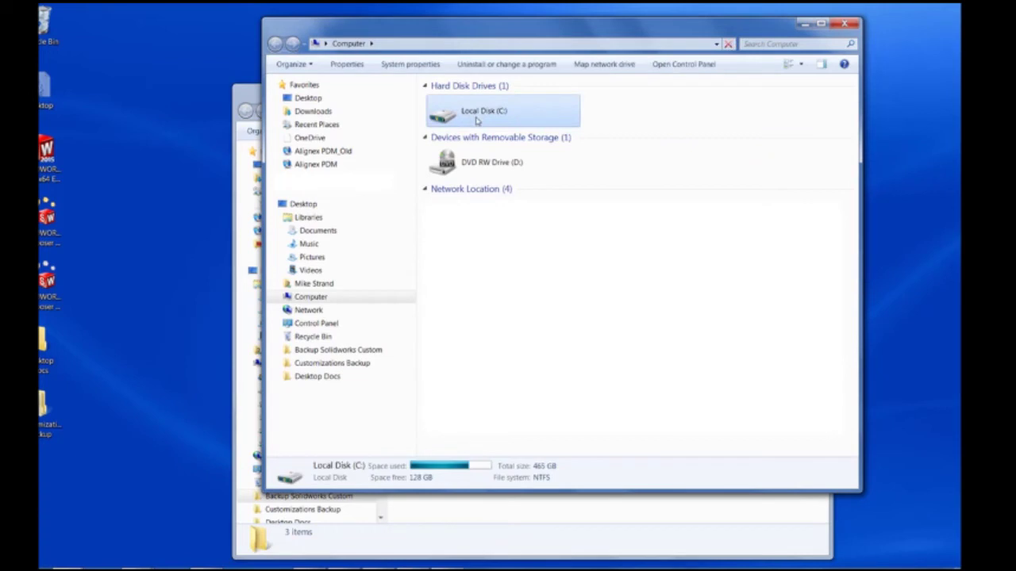
double_click(460, 325)
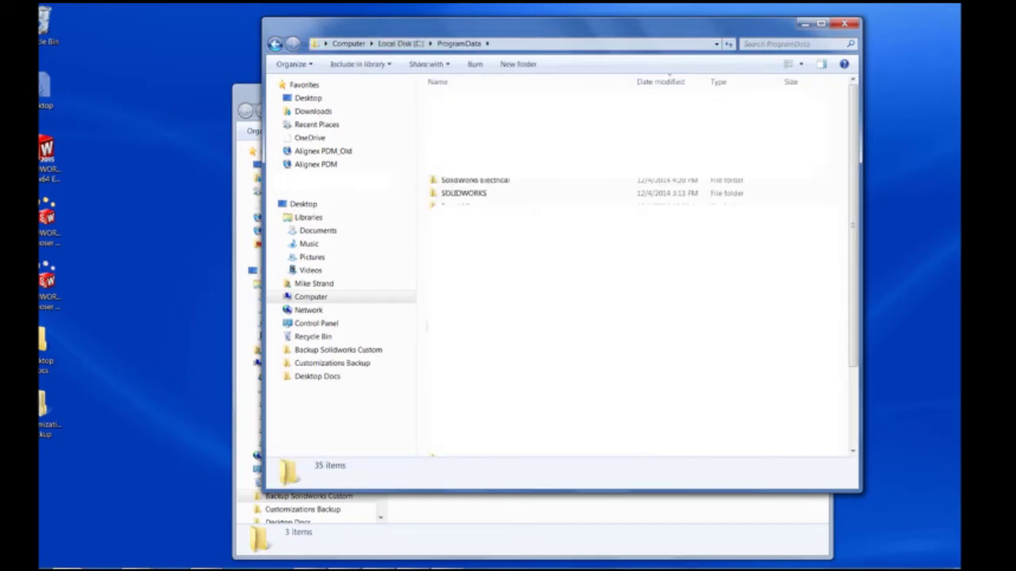
double_click(484, 194)
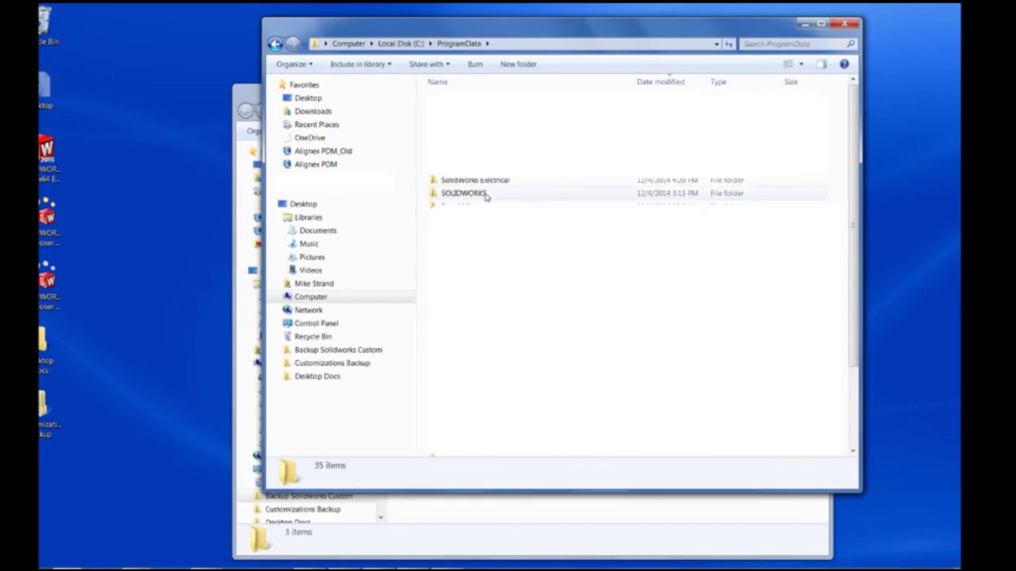
left_click(497, 113)
double_click(498, 114)
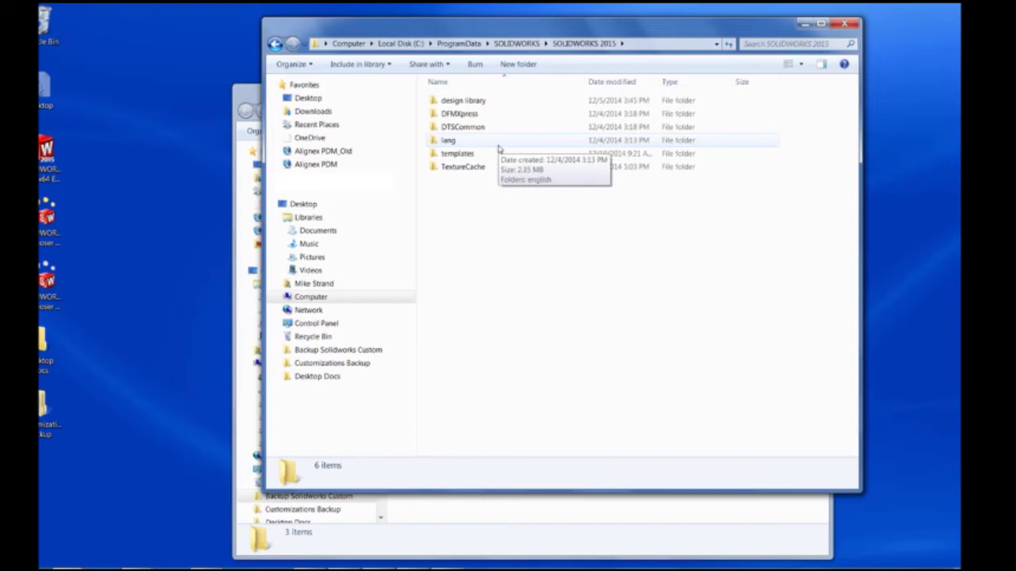
left_click(493, 103)
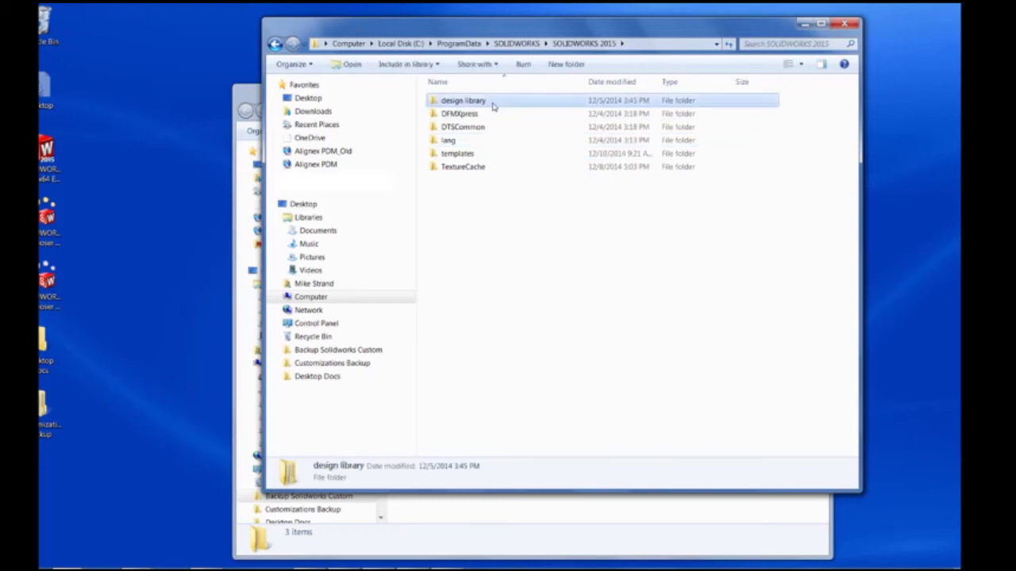
right_click(492, 103)
left_click(537, 252)
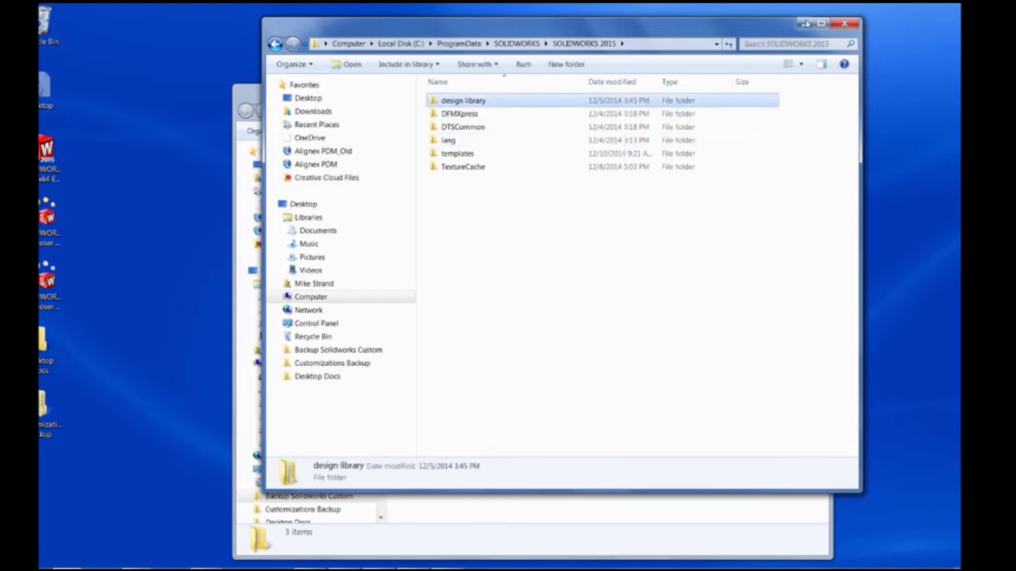
Paste the design library folder into Backup Solidworks Custom
key("alt+F4")
right_click(489, 241)
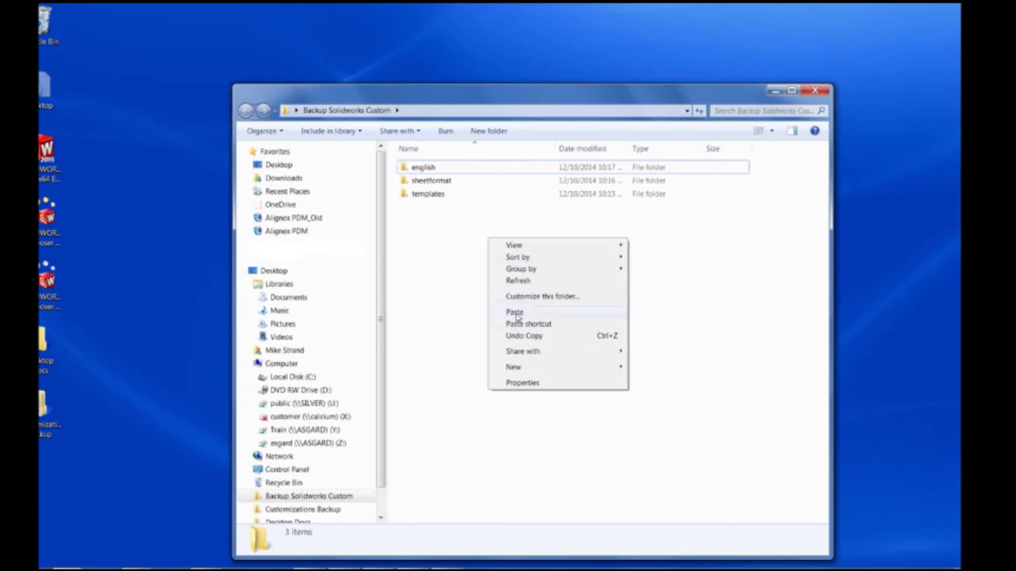
left_click(516, 315)
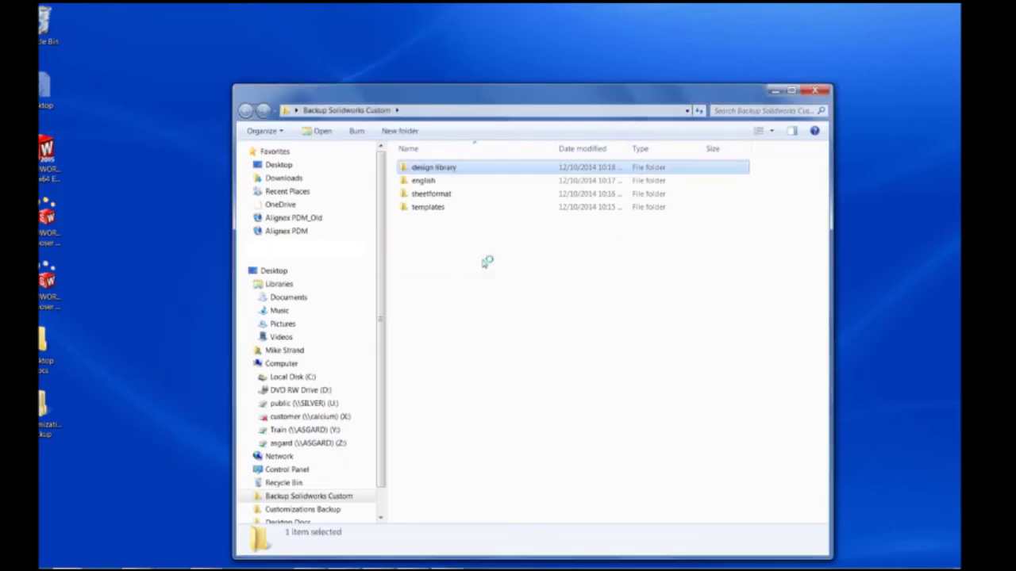
left_click_drag(514, 98, 512, 68)
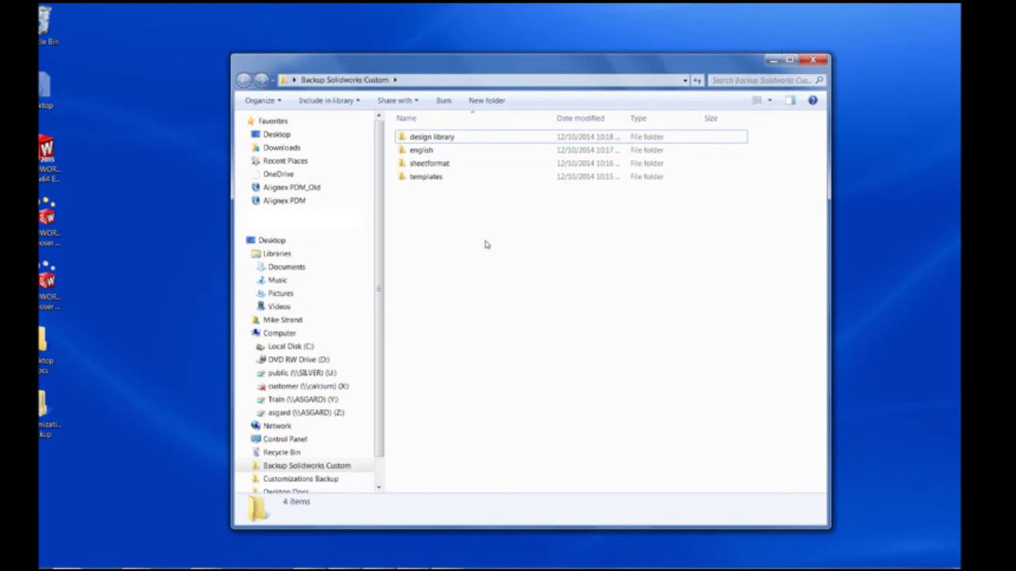
Copy the SolidWorks Data folder from the root of Local Disk (C:)
key("super+e")
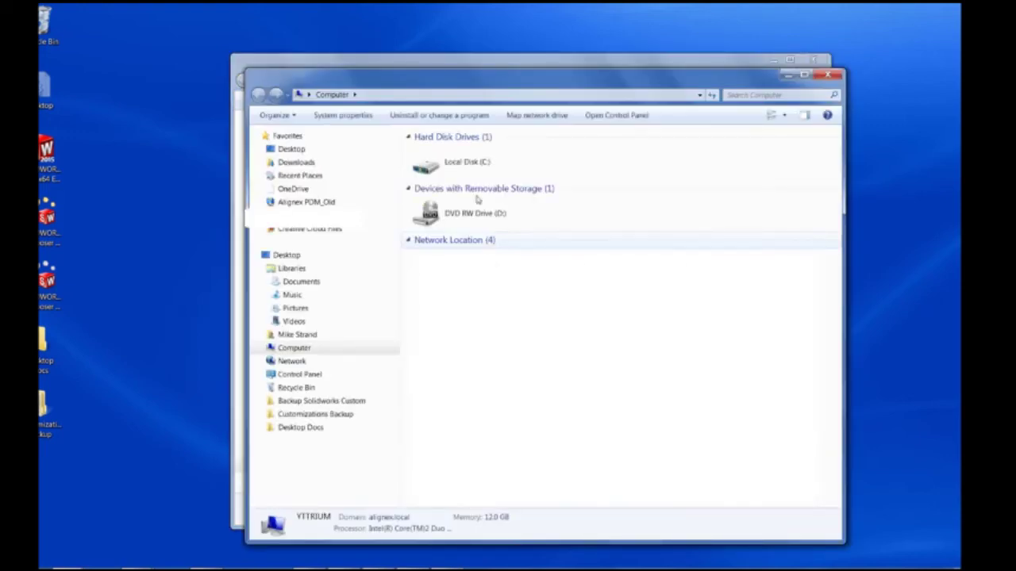
key("Down")
key("Return")
scroll(490, 386, "down", 2)
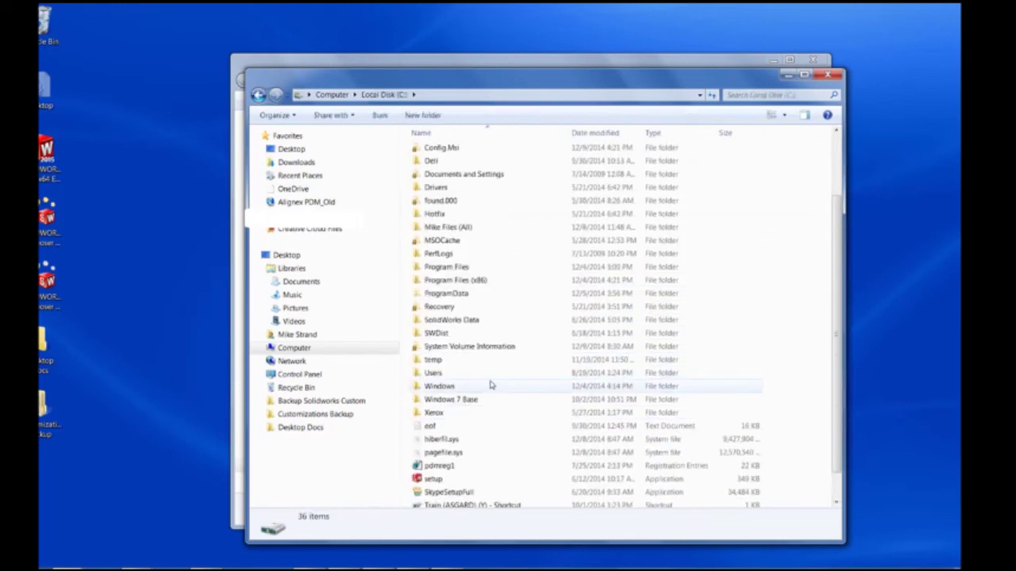
left_click(478, 320)
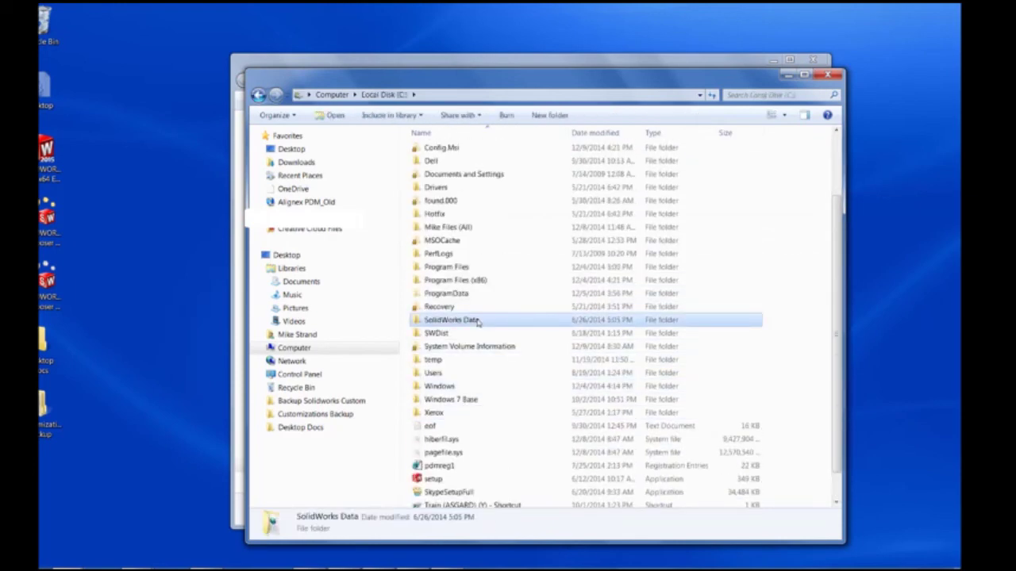
right_click(477, 320)
left_click(519, 467)
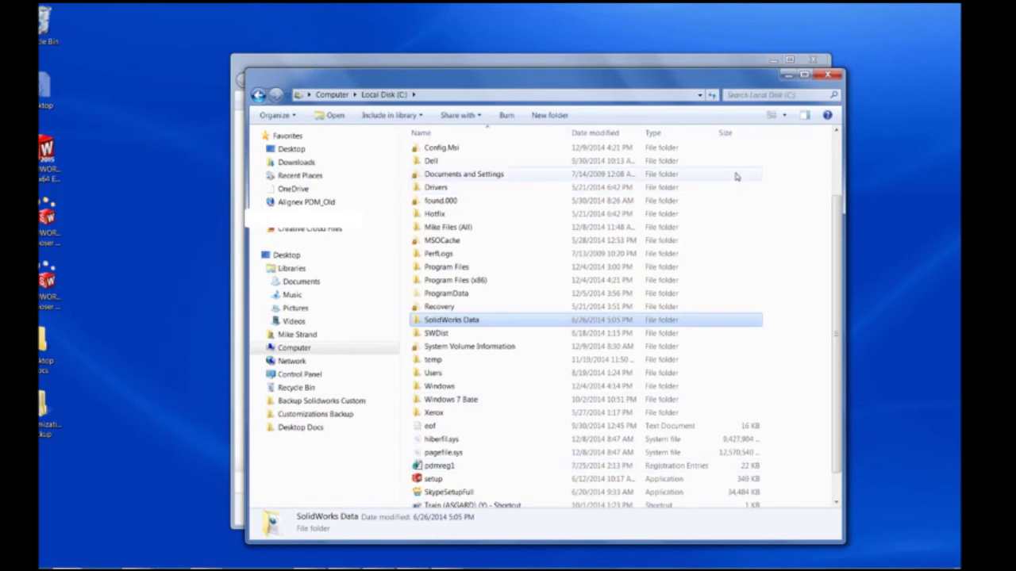
Paste SolidWorks Data into Backup Solidworks Custom, making five backed-up folders
left_click(787, 75)
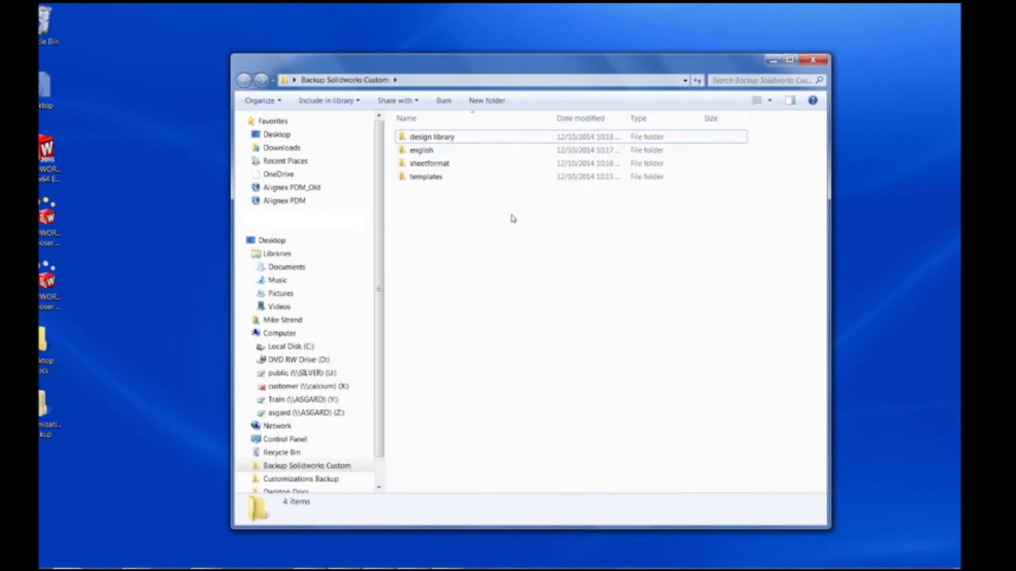
right_click(475, 211)
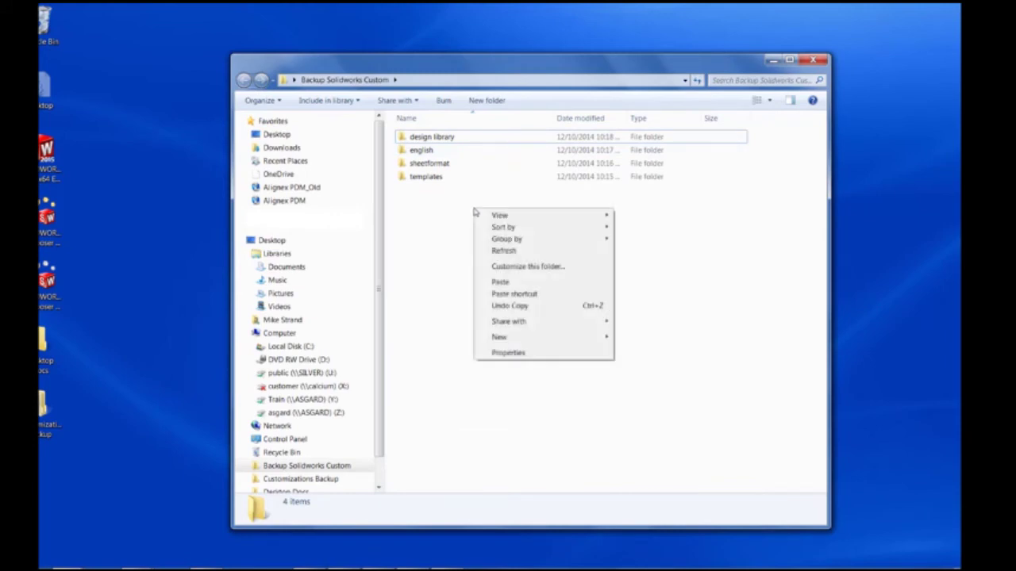
left_click(520, 282)
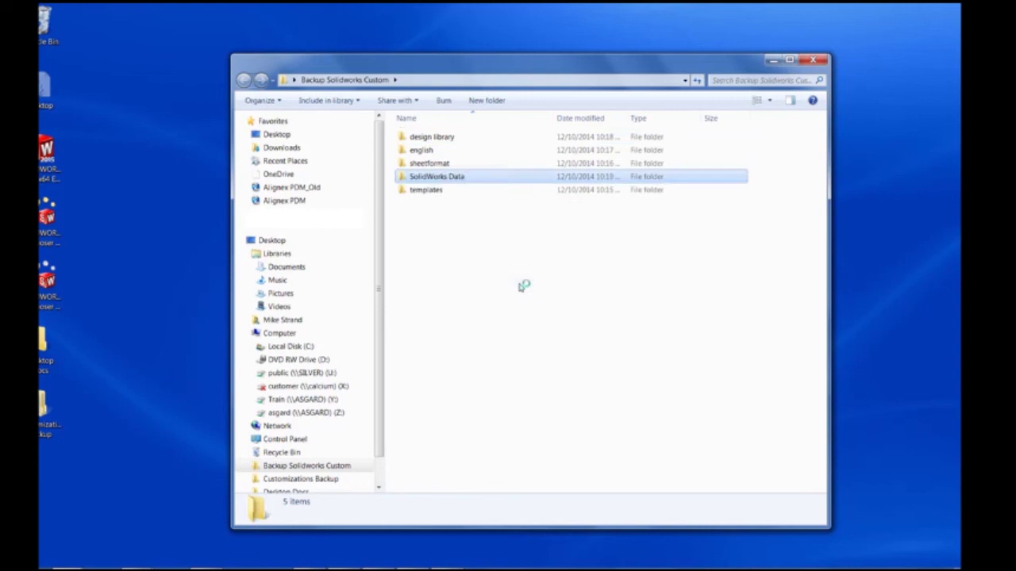
left_click(520, 287)
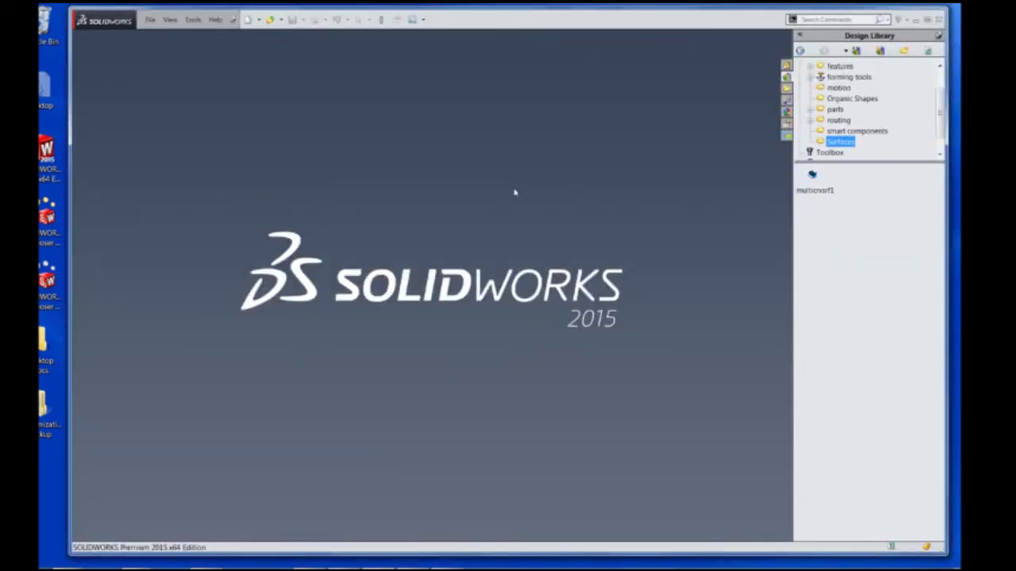
Open System Options at File Locations to view the Document Templates folder paths
left_click(419, 20)
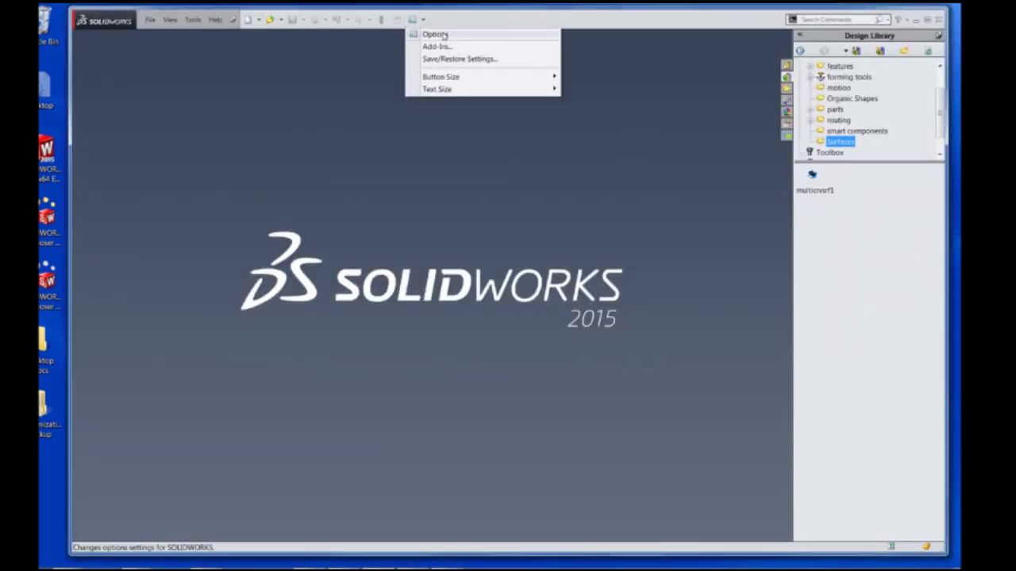
left_click(437, 34)
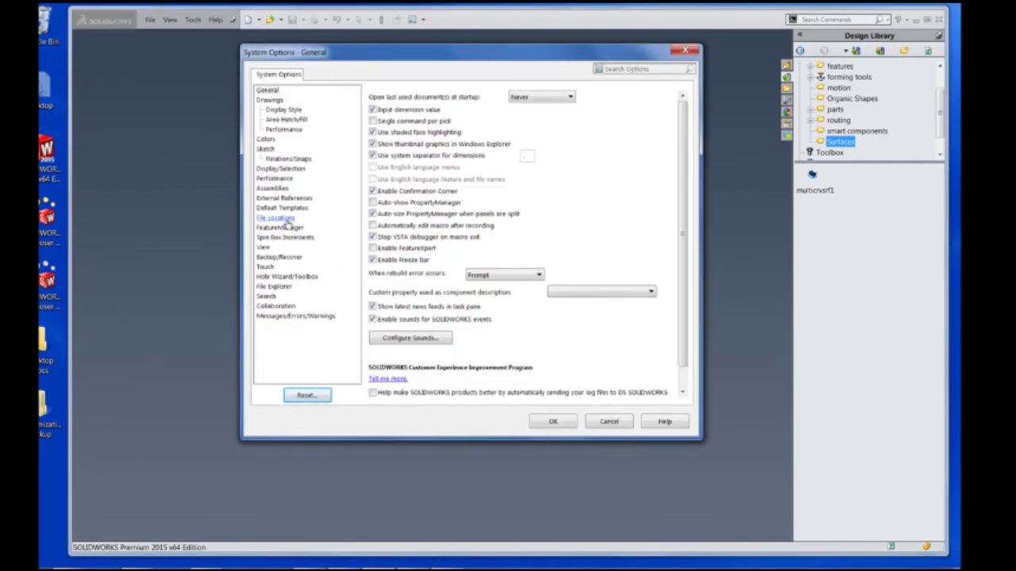
left_click(284, 219)
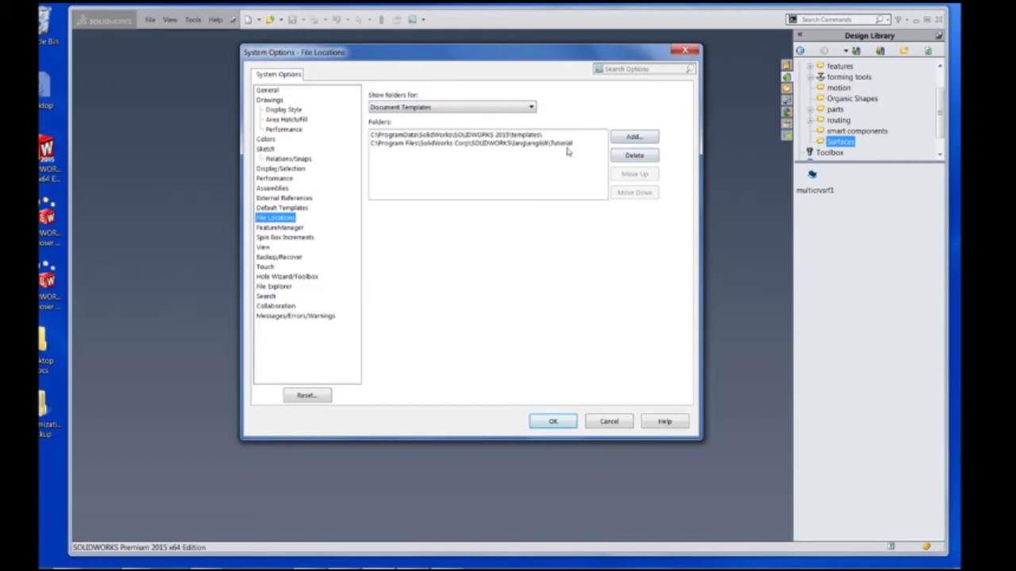
Add a Document Templates location by browsing to the Backup Solidworks Custom folder and expanding it
left_click(634, 136)
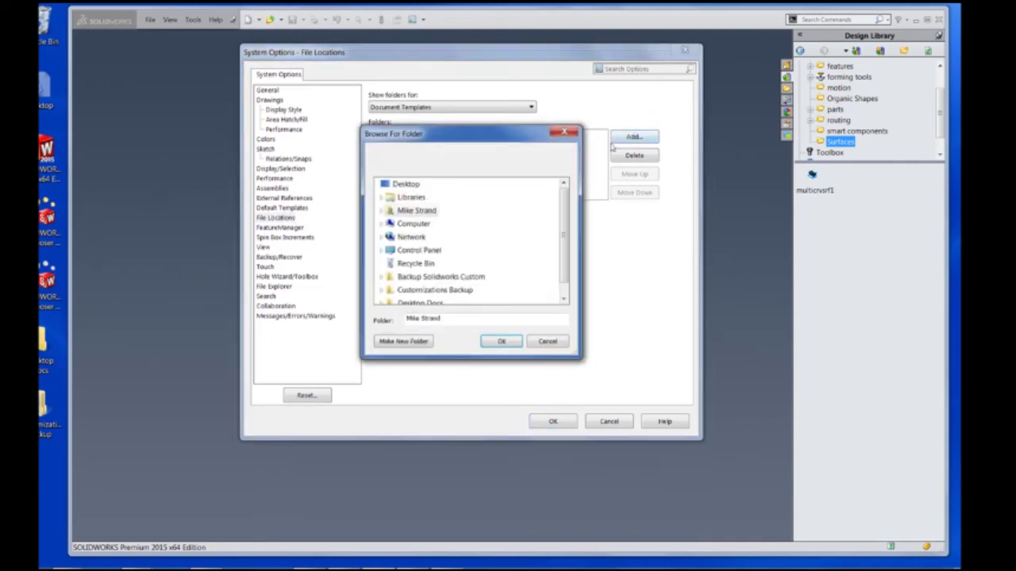
left_click_drag(562, 241, 562, 248)
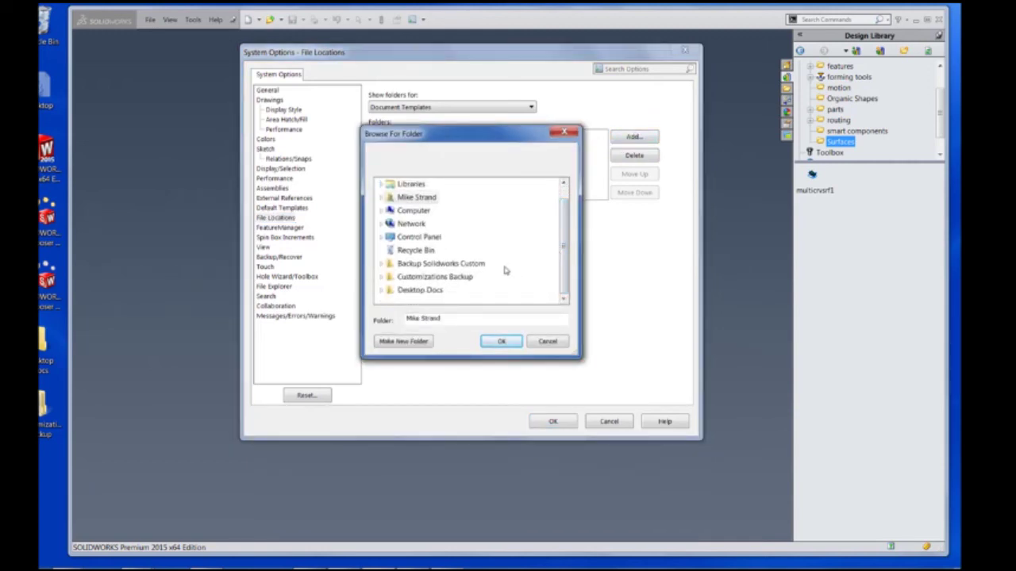
left_click(468, 270)
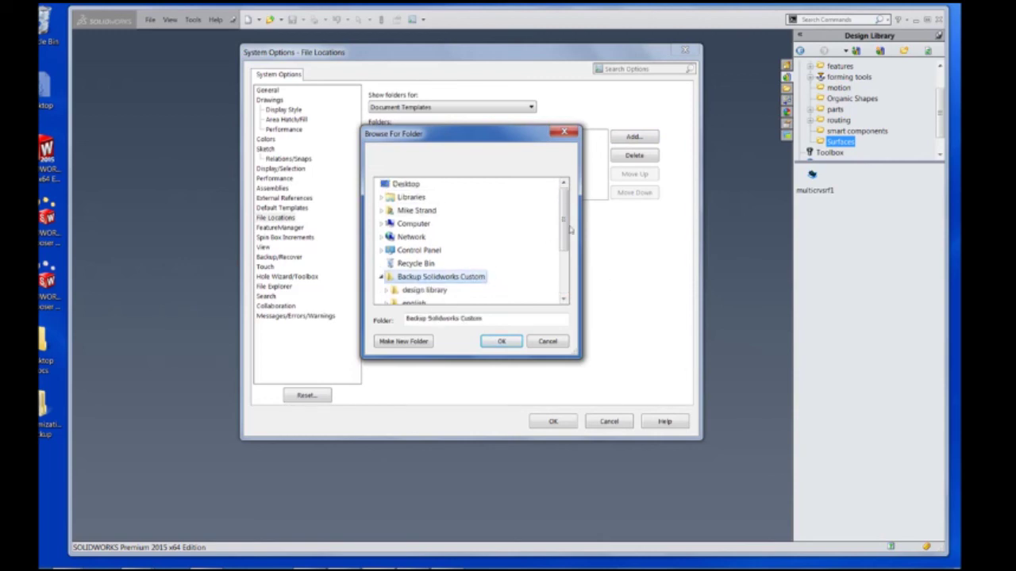
left_click_drag(502, 140, 528, 147)
left_click_drag(589, 220, 590, 237)
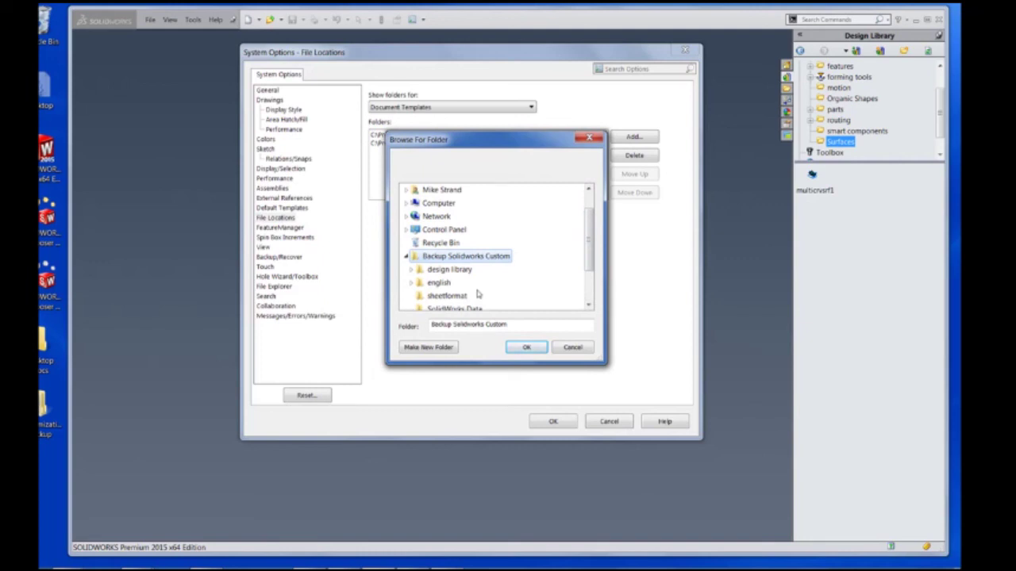